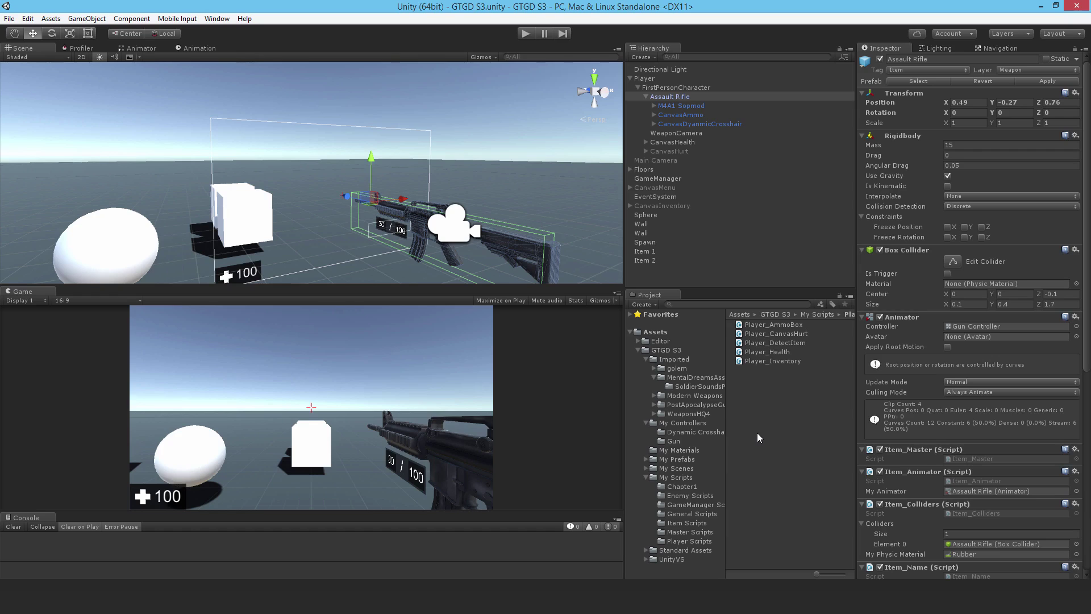
Add a child Particle System to the Assault Rifle and move it to position Y 0.11, Z 0.84
{"action": "right_click", "coordinate": [685, 96]}
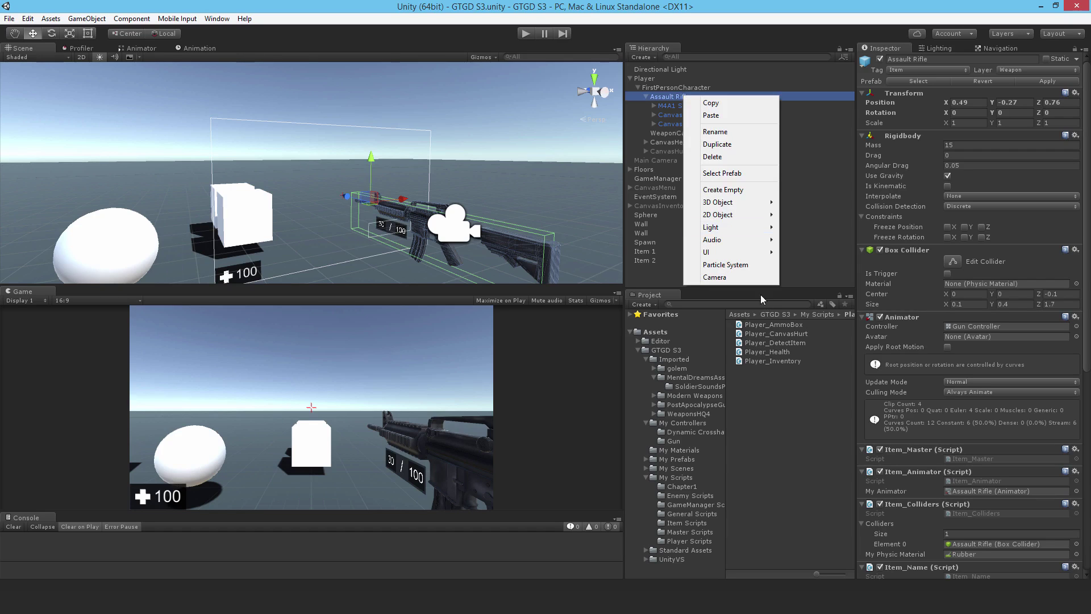
{"action": "left_click", "coordinate": [733, 265]}
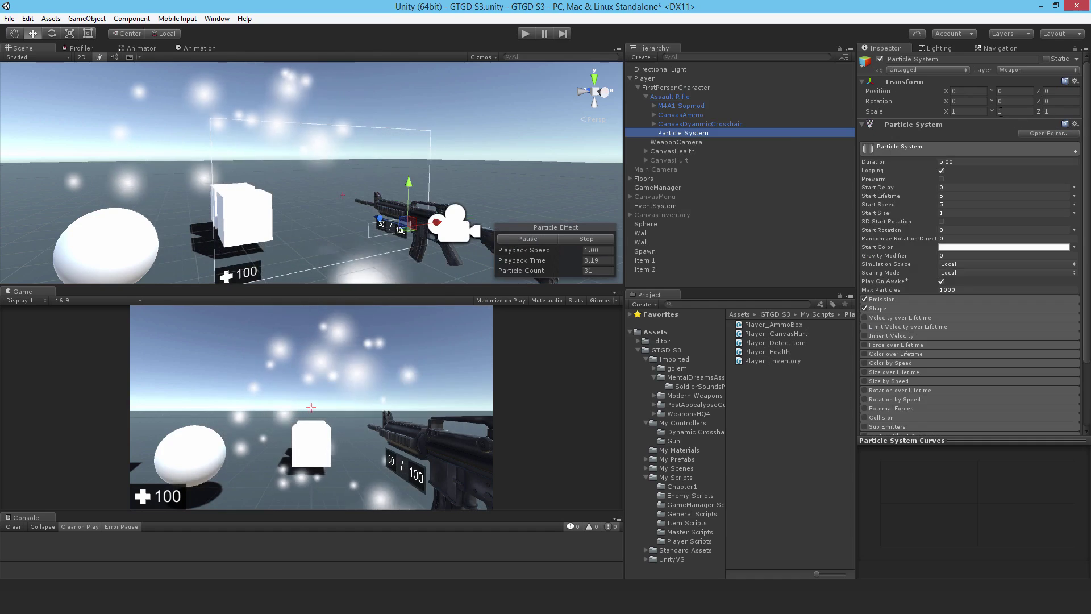
{"action": "left_click", "coordinate": [1016, 91]}
{"action": "type", "text": ".11"}
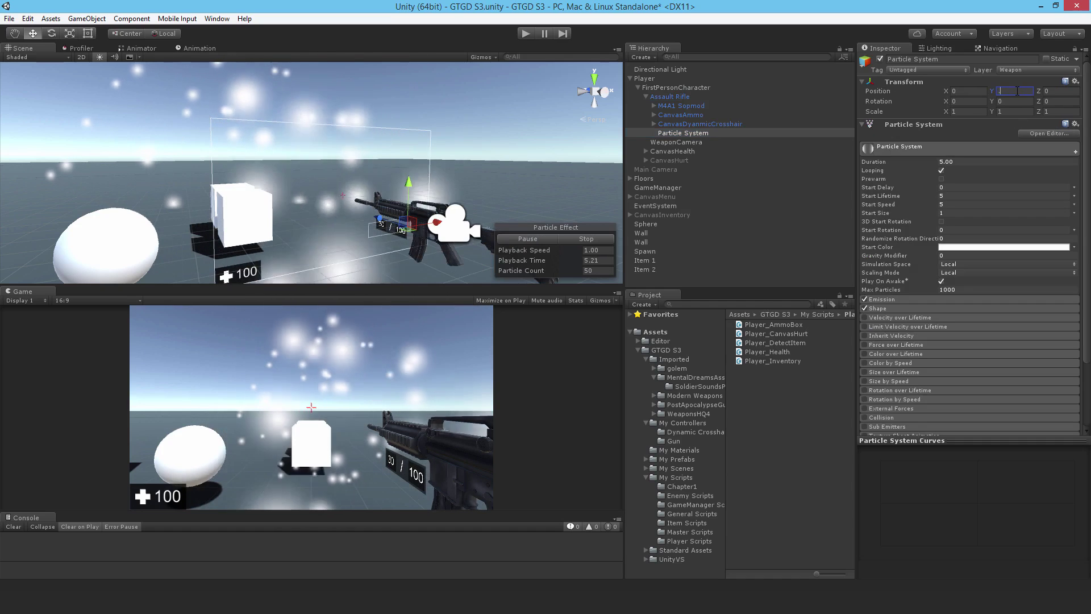
{"action": "left_click", "coordinate": [1061, 91]}
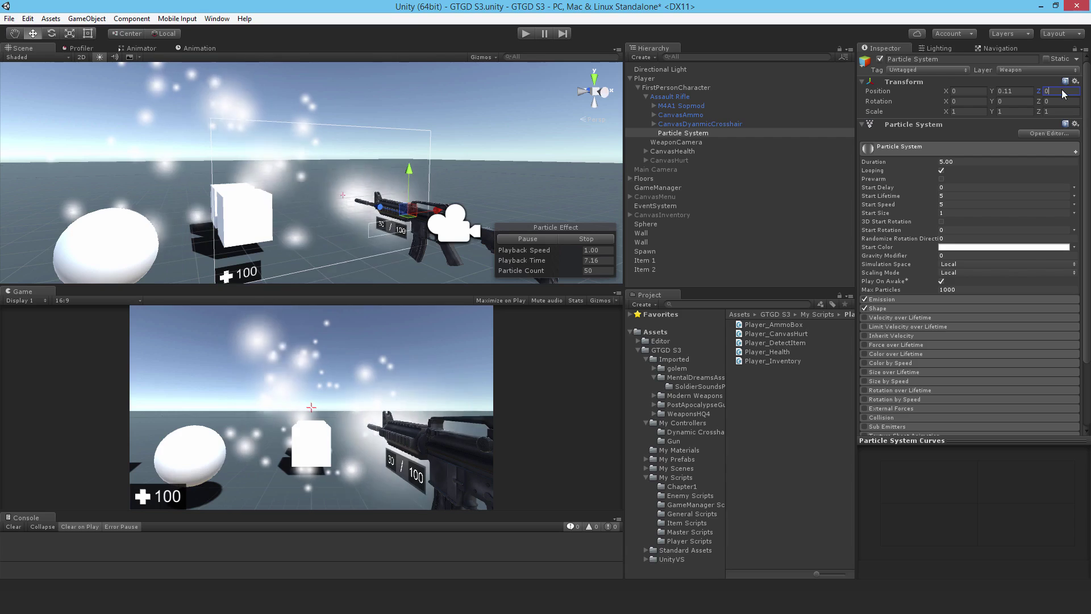
{"action": "type", "text": ".84"}
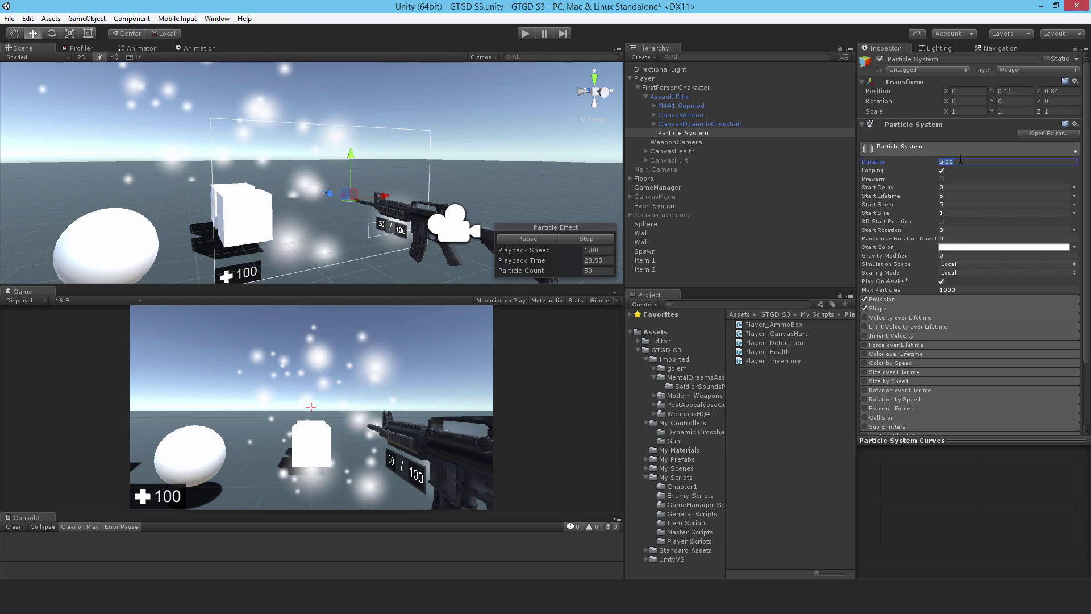
Set Duration 0.10, Start Lifetime 0.05, Start Speed 10, Start Size 0.2, and disable Play On Awake
{"action": "type", "text": "1"}
{"action": "key", "text": "Return"}
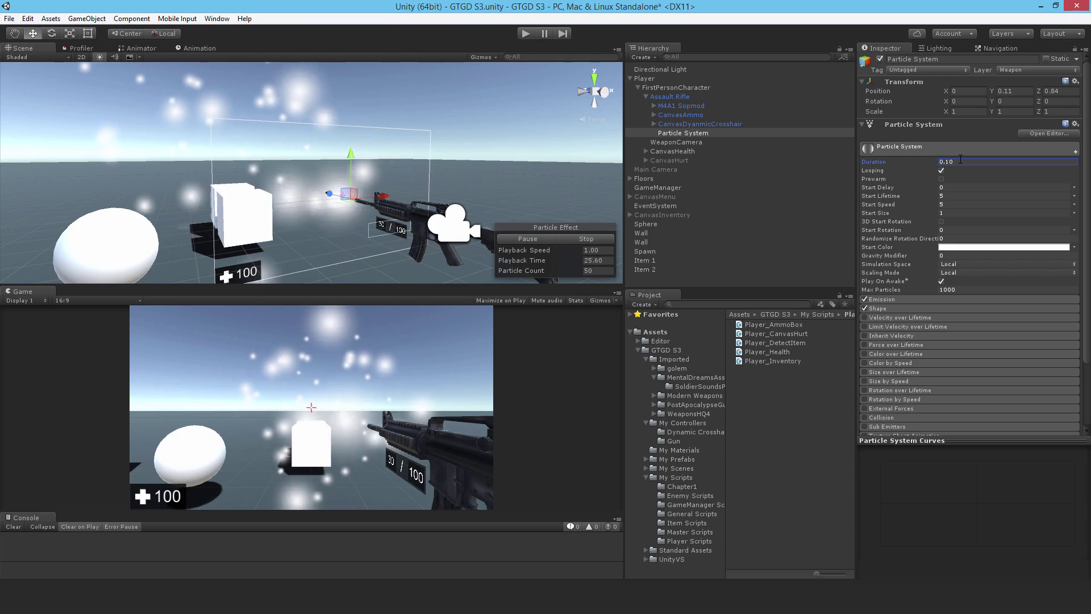
{"action": "left_click", "coordinate": [951, 196]}
{"action": "type", "text": "0.05"}
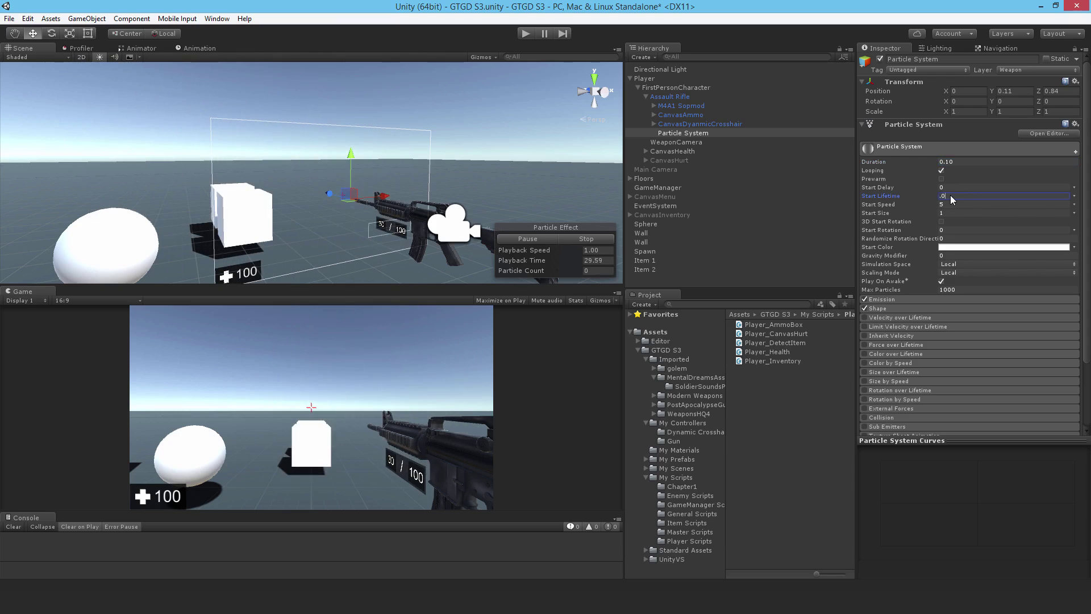
{"action": "left_click", "coordinate": [950, 205]}
{"action": "type", "text": "10"}
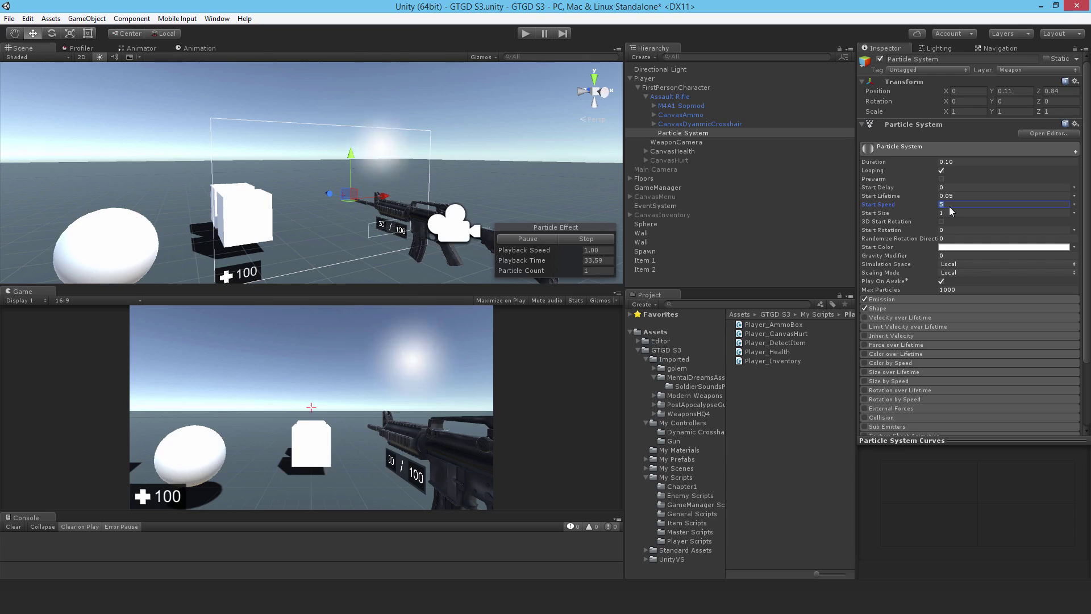
{"action": "left_click", "coordinate": [947, 213]}
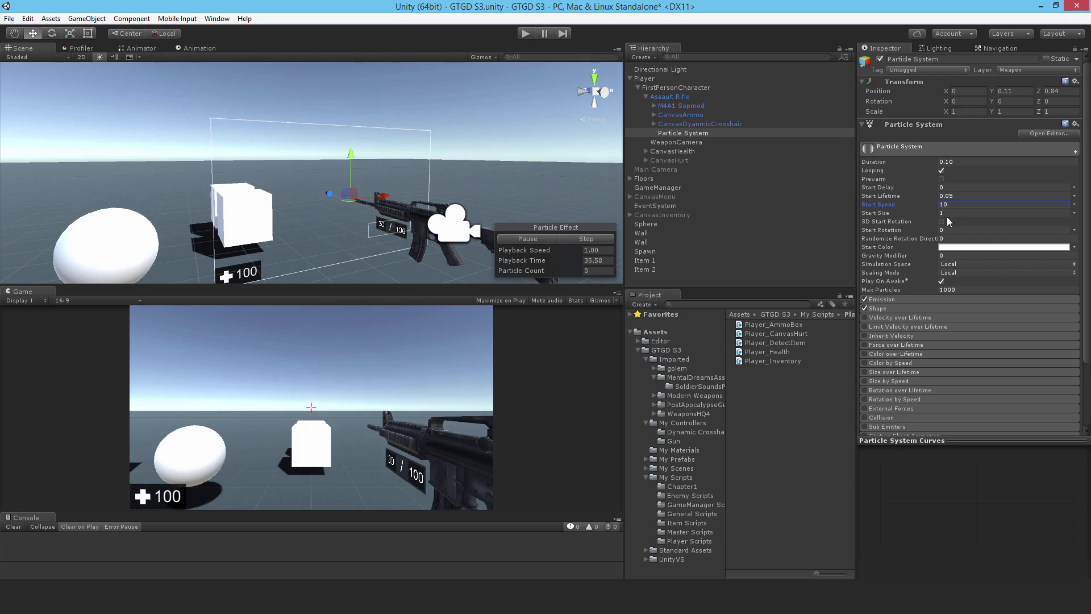
{"action": "type", "text": ".2"}
{"action": "left_click", "coordinate": [940, 280]}
Set the emission Rate to 0 and add a burst at time 0 with min and max 20 particles
{"action": "left_click", "coordinate": [889, 299]}
{"action": "left_click", "coordinate": [956, 310]}
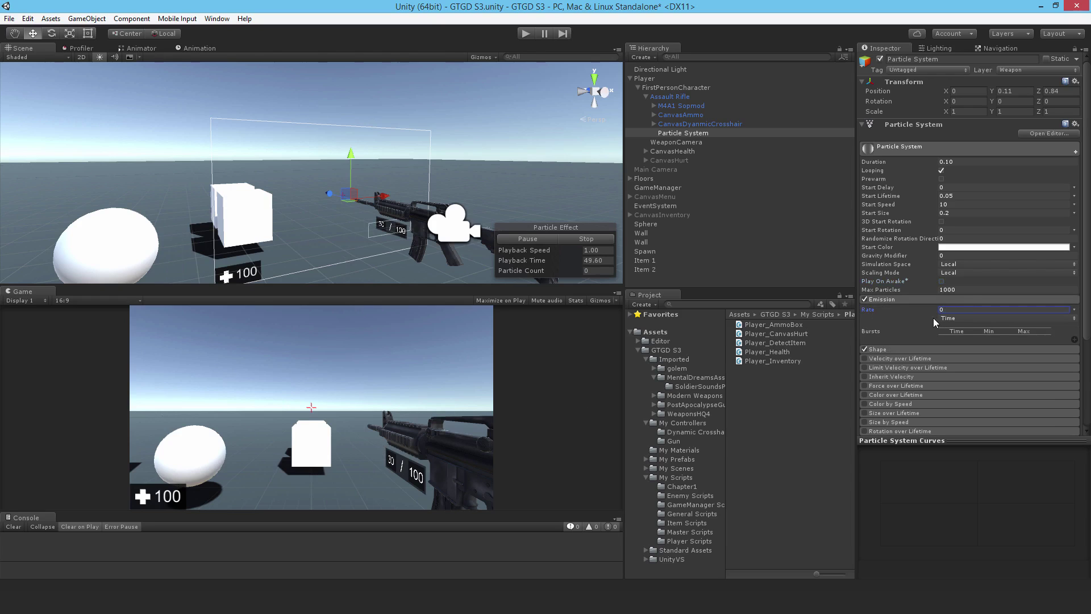
{"action": "left_click", "coordinate": [1074, 340]}
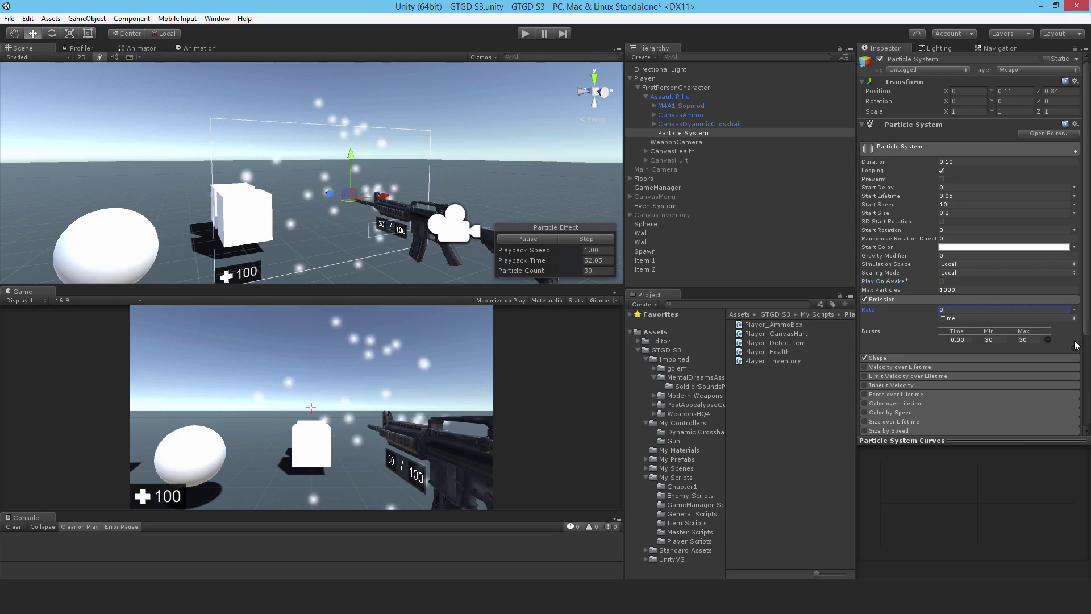
{"action": "left_click", "coordinate": [990, 340]}
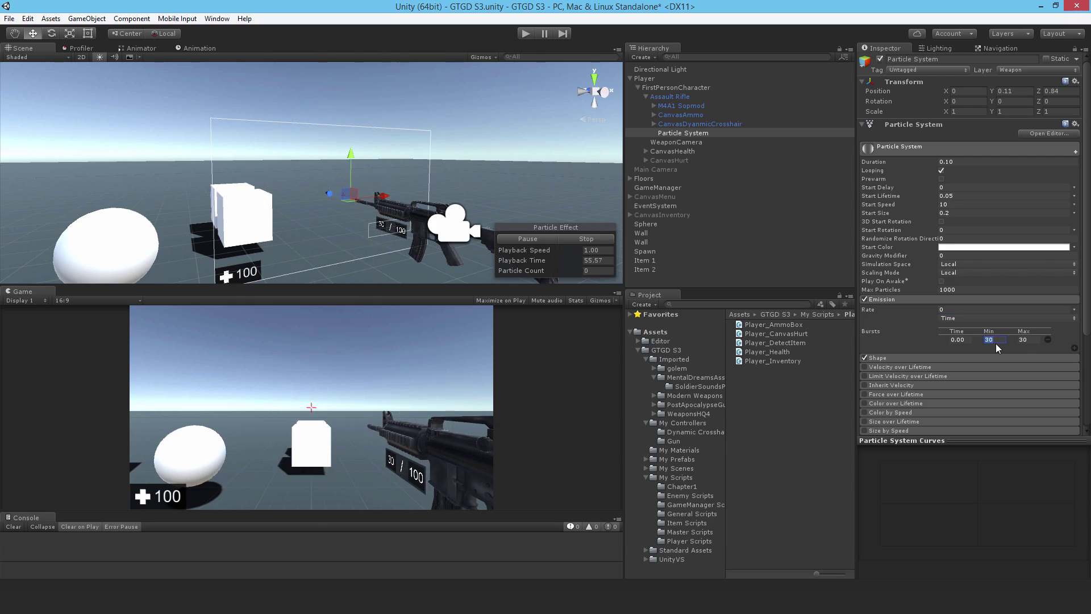
{"action": "type", "text": "20"}
{"action": "key", "text": "Tab"}
{"action": "type", "text": "20"}
Set the Shape module's cone Angle to 90 and Radius to 0.1
{"action": "left_click", "coordinate": [919, 357]}
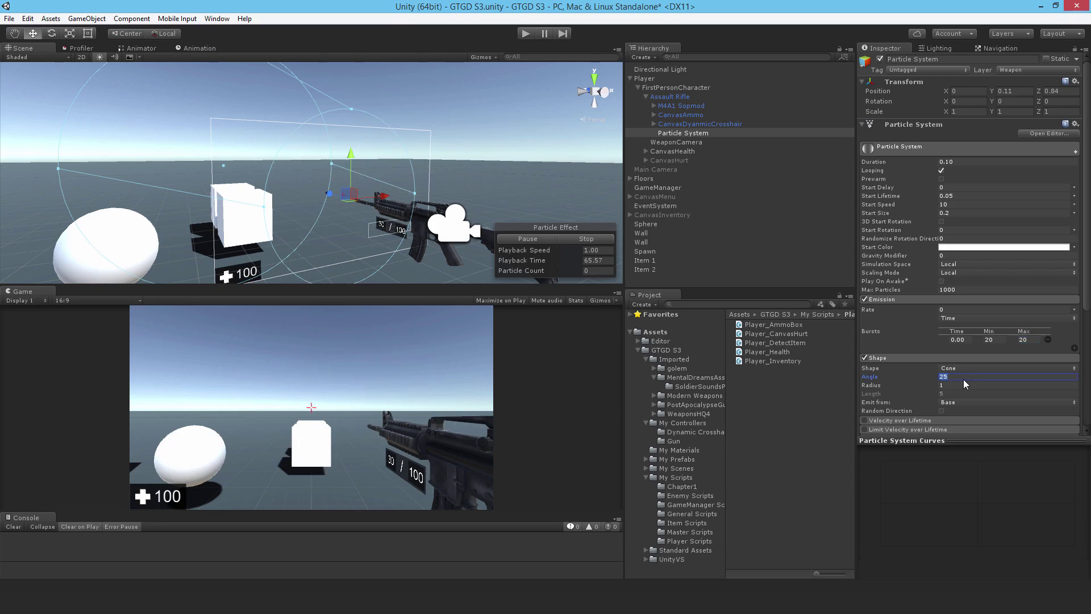
{"action": "type", "text": "90"}
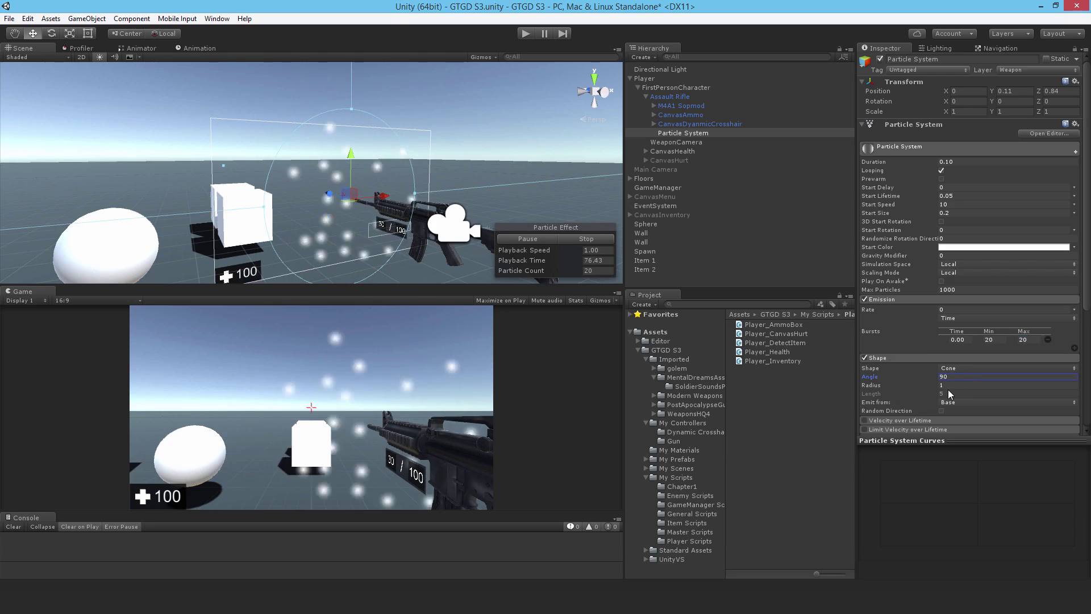
{"action": "left_click", "coordinate": [945, 385]}
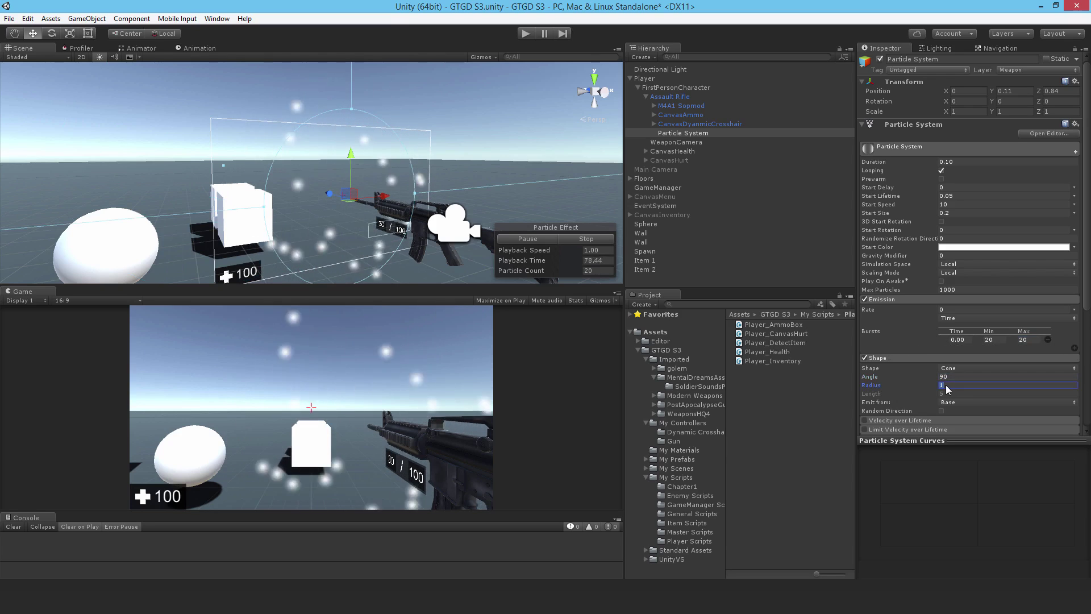
{"action": "type", "text": "0.1"}
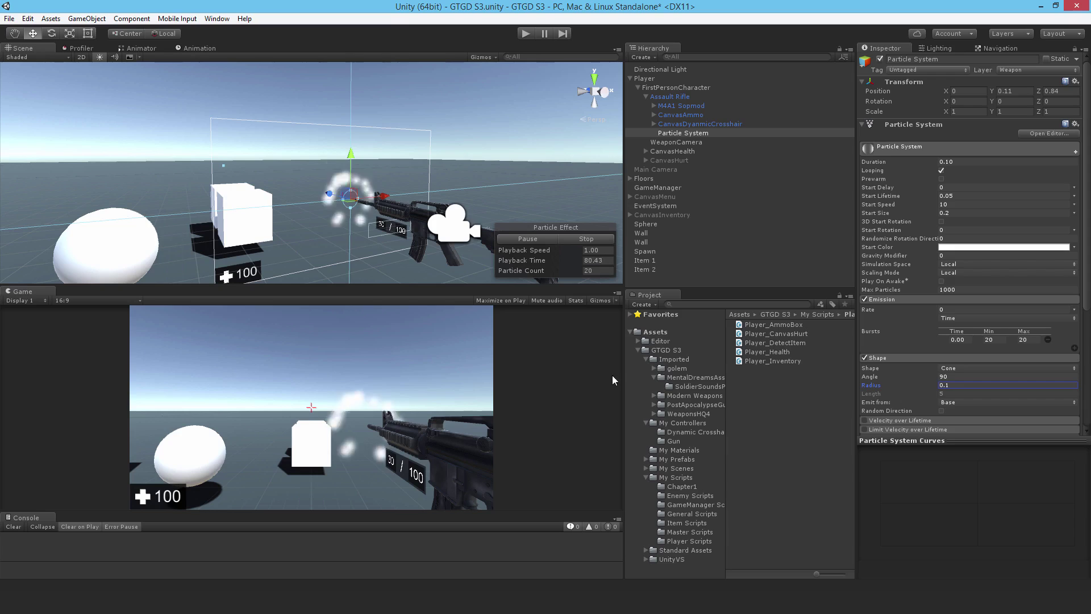
{"action": "scroll", "coordinate": [977, 323], "scroll_direction": "down", "scroll_amount": 3}
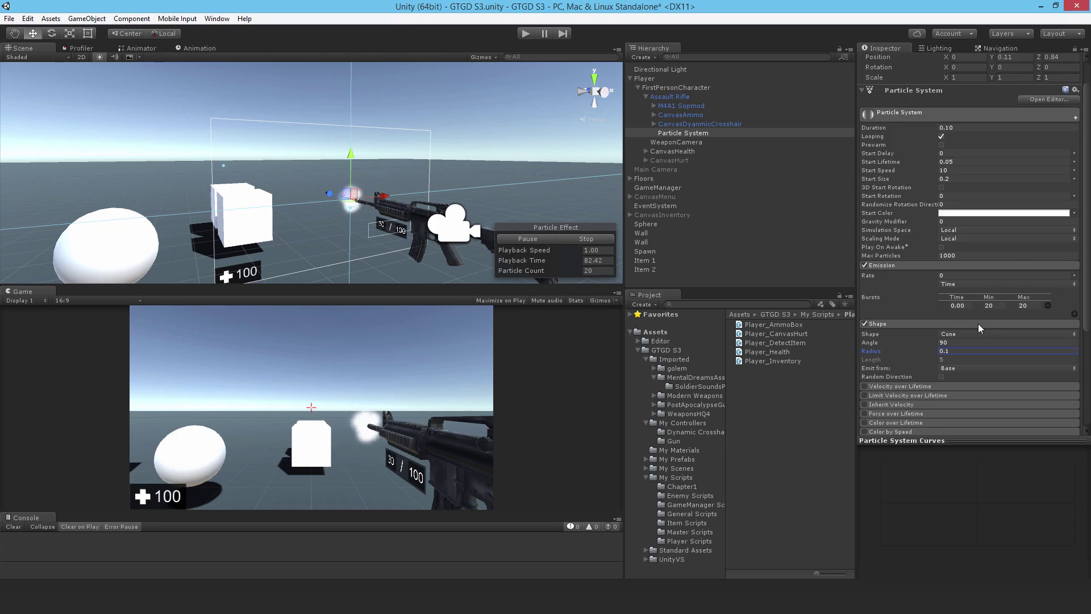
{"action": "scroll", "coordinate": [977, 322], "scroll_direction": "down", "scroll_amount": 9}
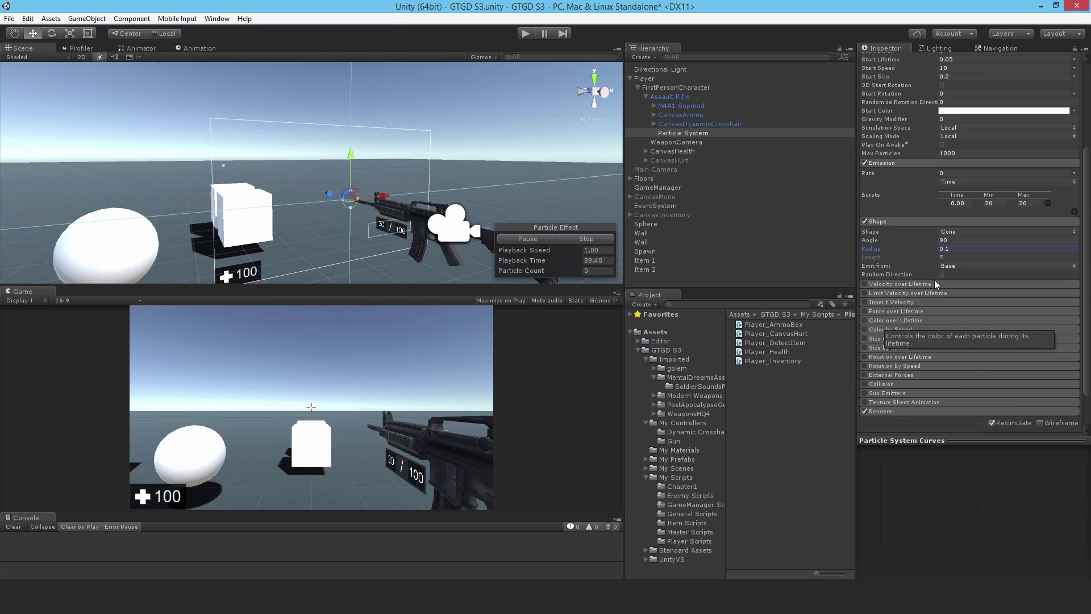
Enable Color over Lifetime and add an orange colour key (RGB 255, 175, 0) at location 60
{"action": "left_click", "coordinate": [865, 320]}
{"action": "left_click", "coordinate": [880, 321]}
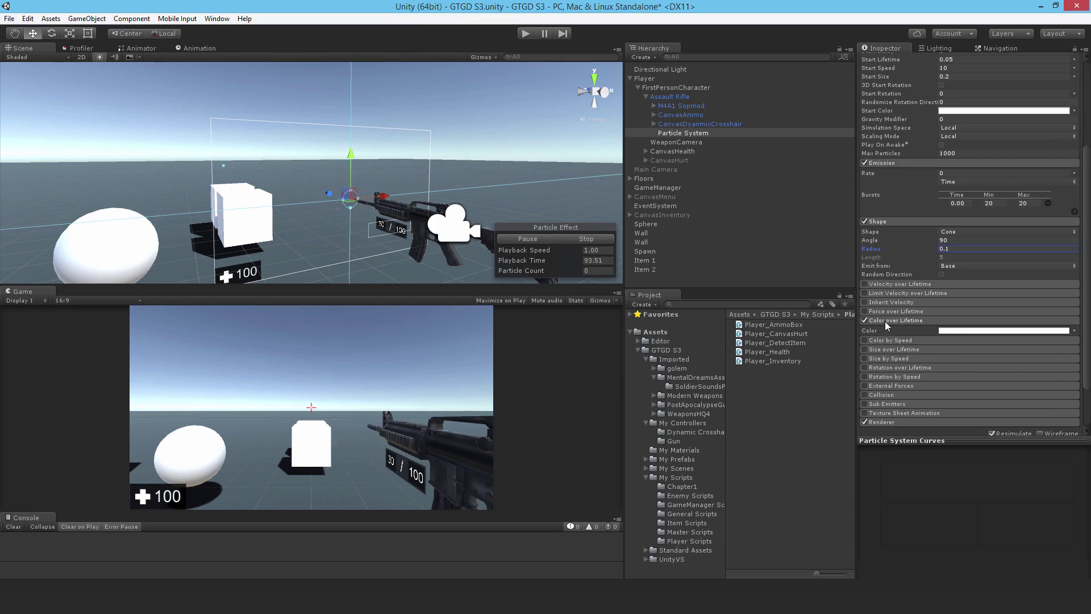
{"action": "left_click", "coordinate": [956, 329]}
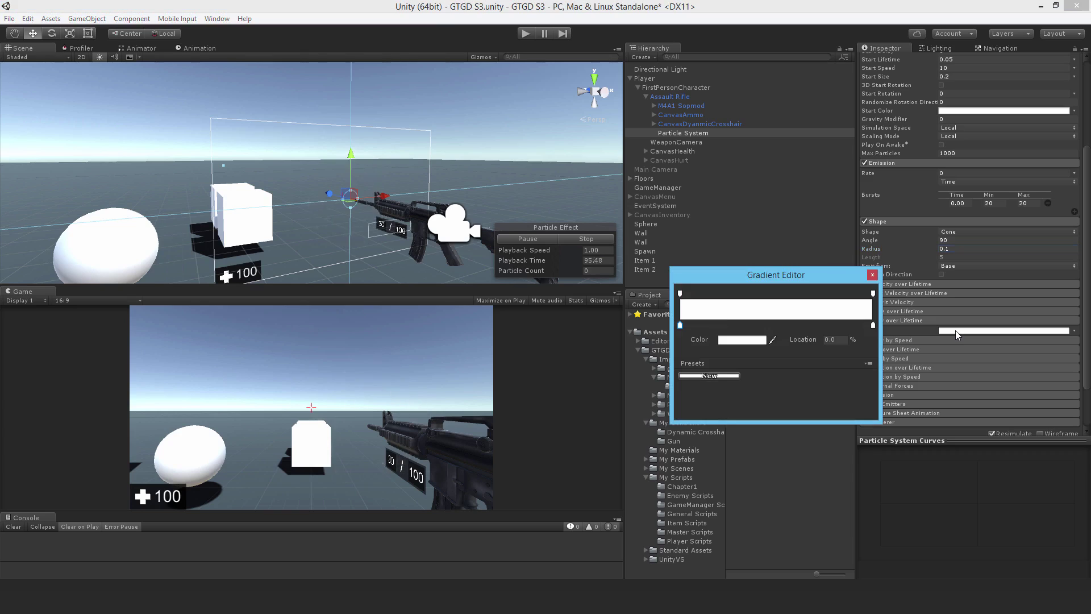
{"action": "left_click", "coordinate": [780, 324]}
{"action": "left_click", "coordinate": [841, 340]}
{"action": "type", "text": "60"}
{"action": "left_click", "coordinate": [735, 341]}
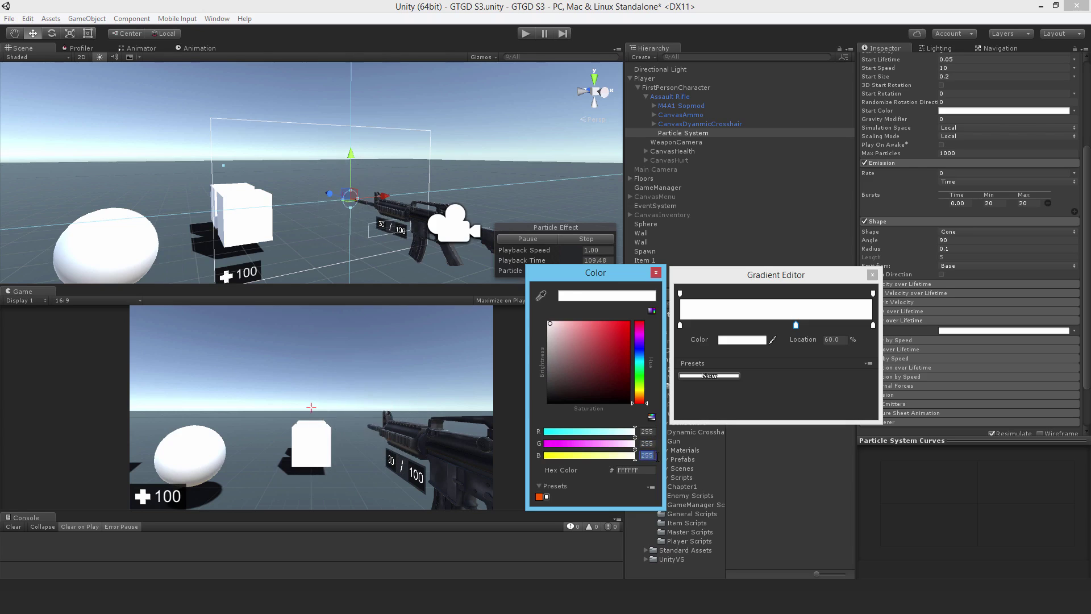
{"action": "type", "text": "0"}
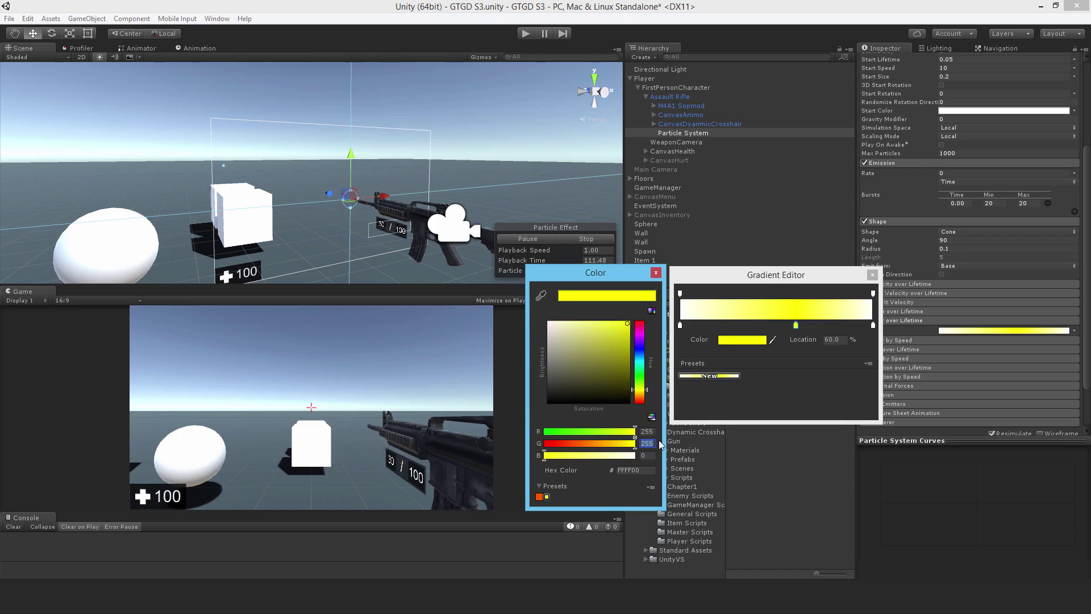
{"action": "type", "text": "175"}
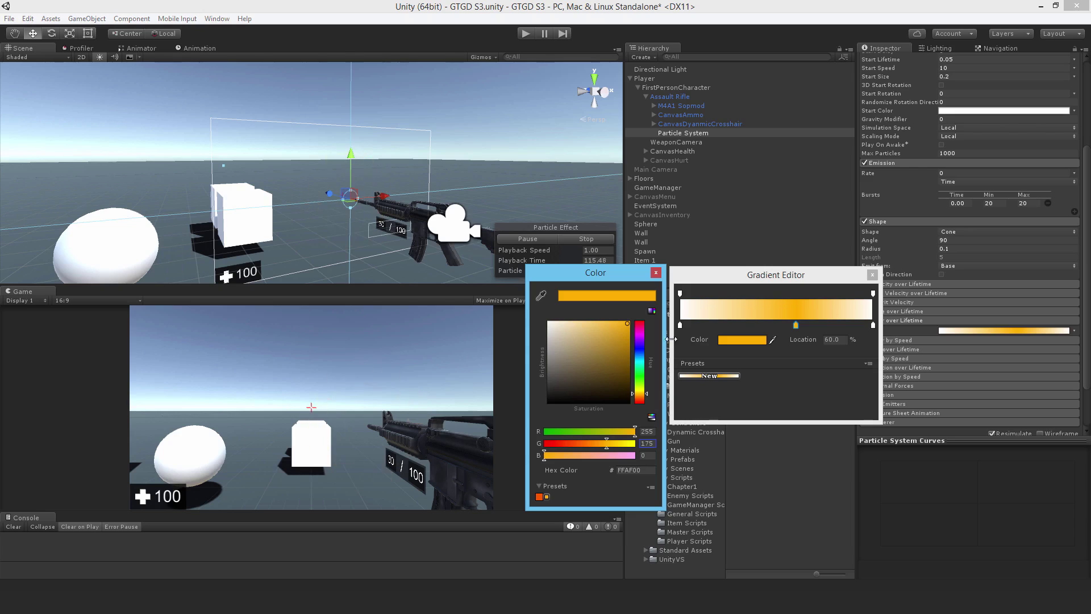
Add an alpha key at location 60 with alpha 100, and set the starting alpha key to 100
{"action": "left_click", "coordinate": [656, 273]}
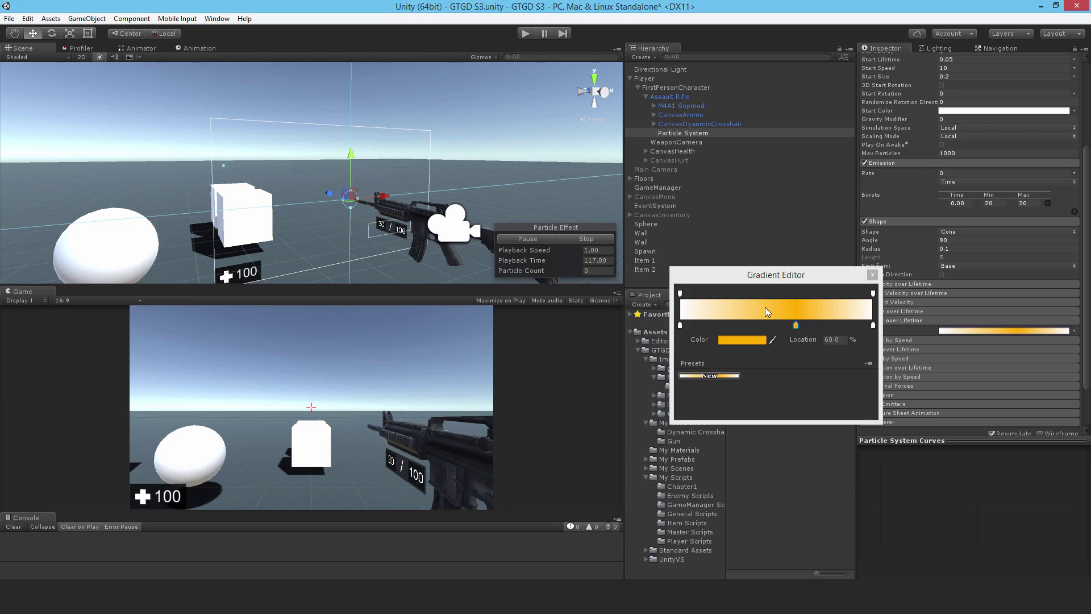
{"action": "left_click", "coordinate": [792, 293]}
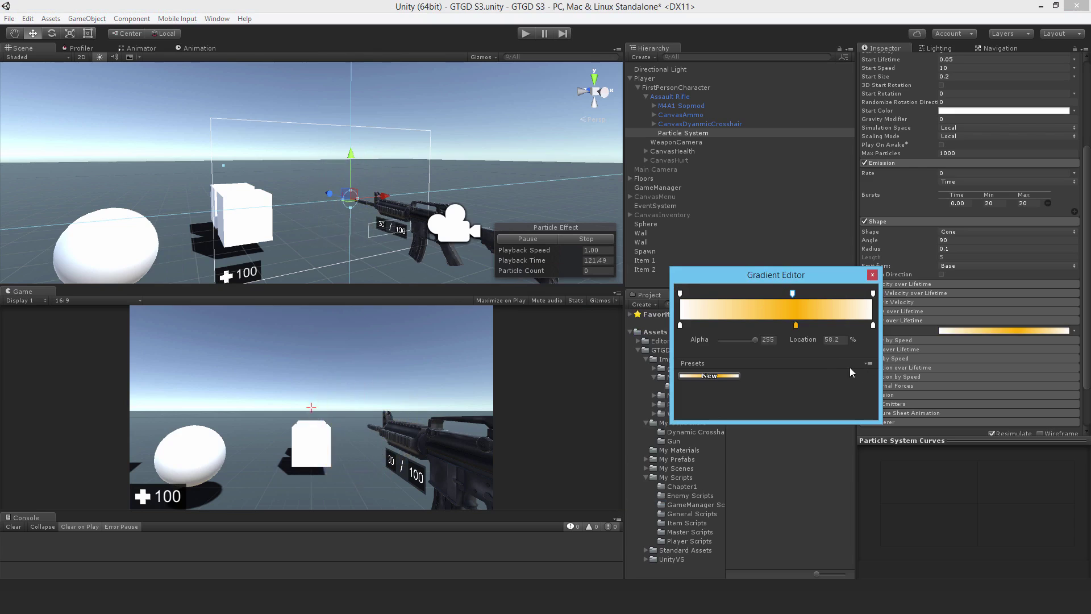
{"action": "left_click", "coordinate": [843, 340]}
{"action": "type", "text": "60"}
{"action": "key", "text": "Tab"}
{"action": "type", "text": "100"}
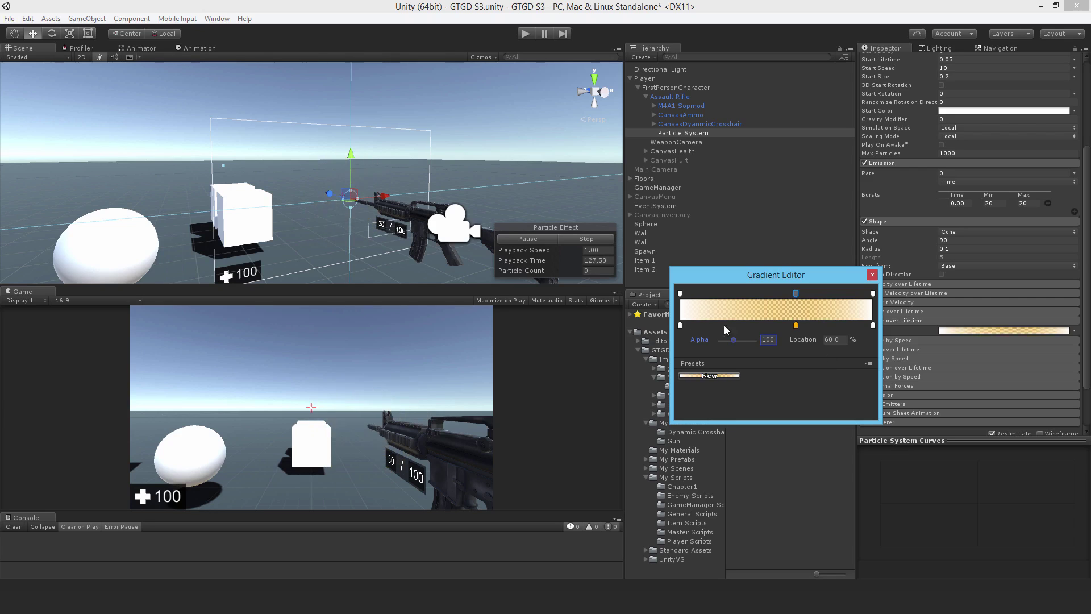
{"action": "left_click", "coordinate": [680, 294]}
{"action": "type", "text": "100"}
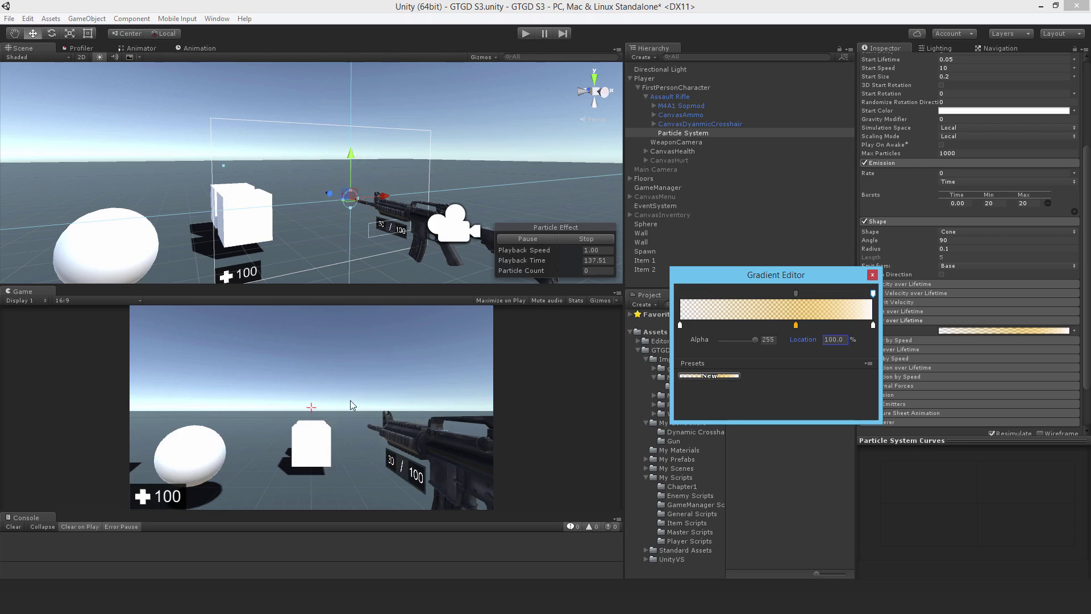
{"action": "left_click", "coordinate": [872, 275]}
Set the gradient's end alpha key at 100% to alpha 150
{"action": "left_click", "coordinate": [958, 329]}
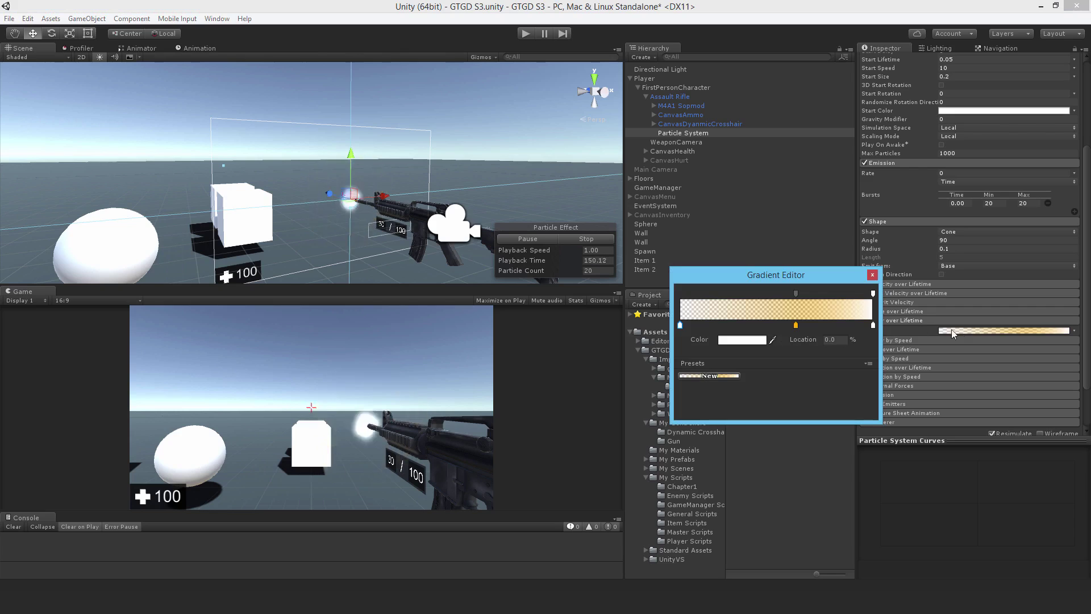
{"action": "left_click", "coordinate": [873, 293]}
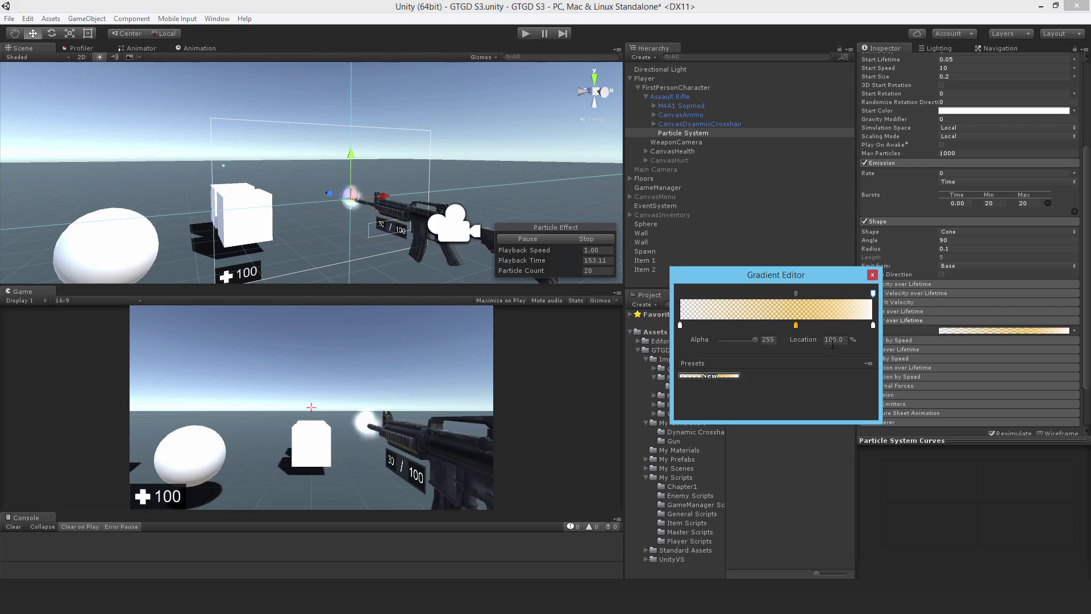
{"action": "left_click", "coordinate": [768, 339]}
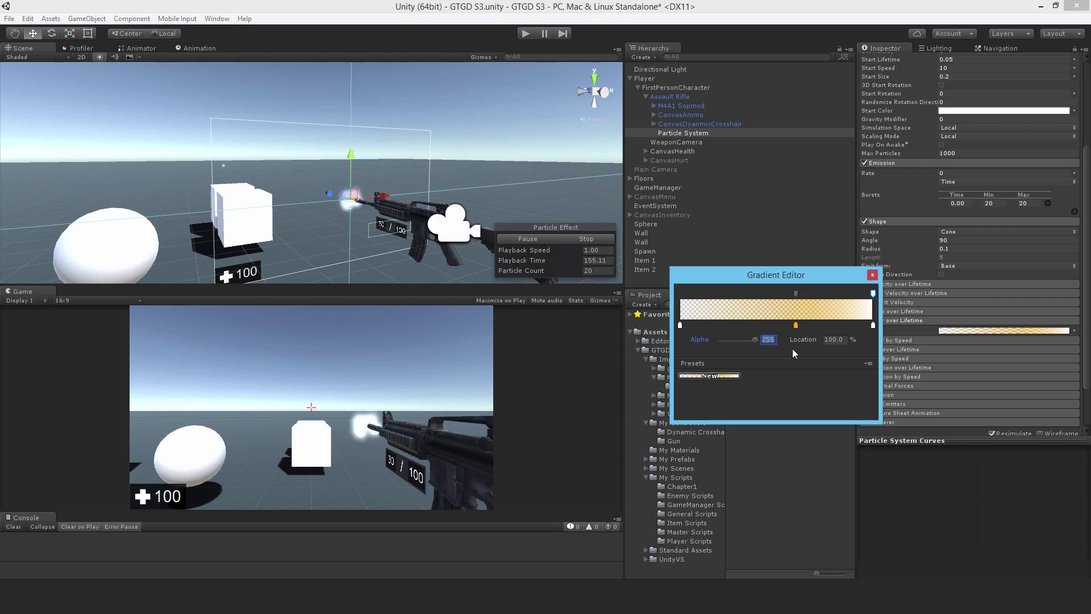
{"action": "type", "text": "150"}
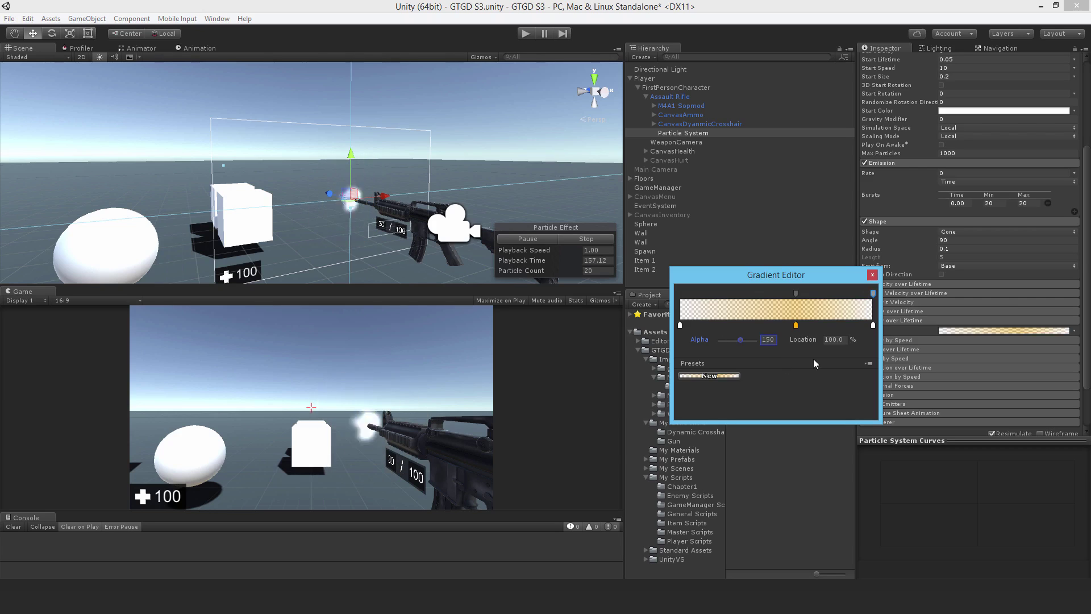
{"action": "left_click", "coordinate": [873, 276]}
{"action": "scroll", "coordinate": [958, 331], "scroll_direction": "down", "scroll_amount": 2}
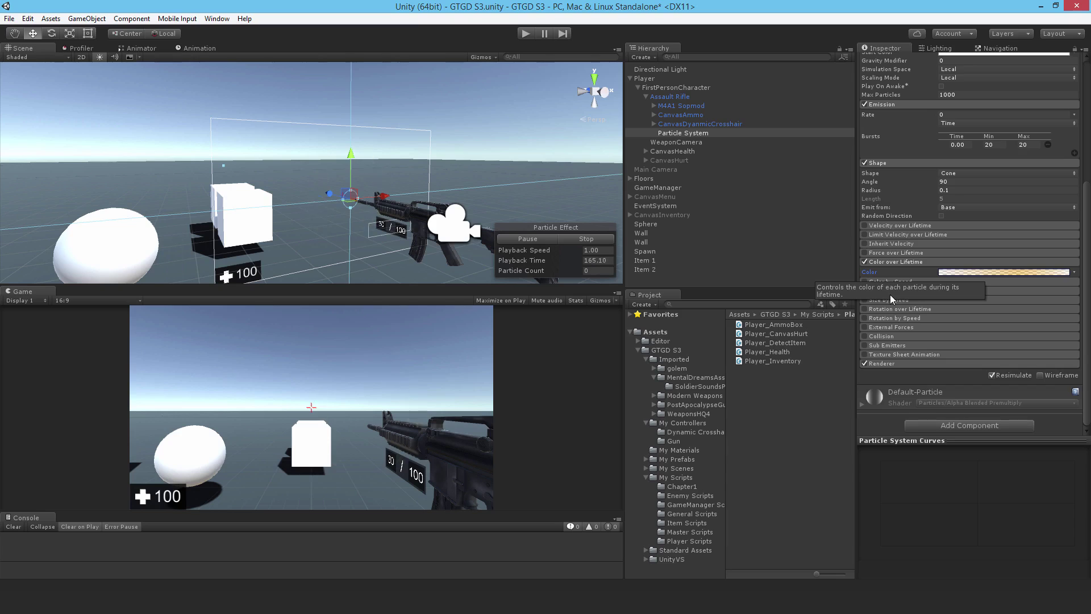
Set the Renderer to Stretched Billboard with Length Scale 0 and Speed Scale 0.1
{"action": "left_click", "coordinate": [891, 363]}
{"action": "scroll", "coordinate": [932, 319], "scroll_direction": "down", "scroll_amount": 4}
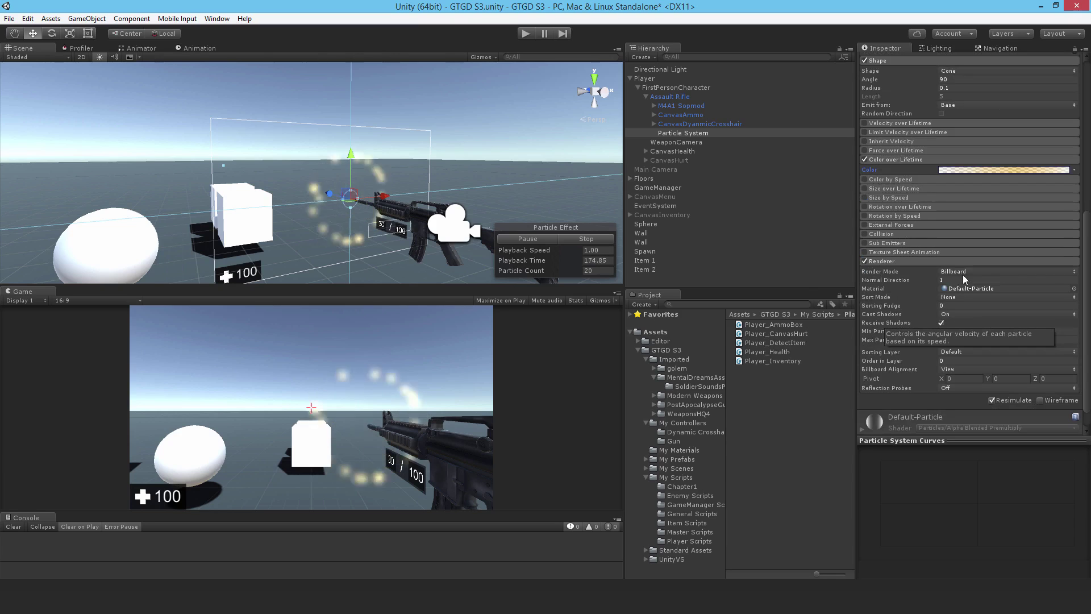
{"action": "left_click", "coordinate": [964, 272]}
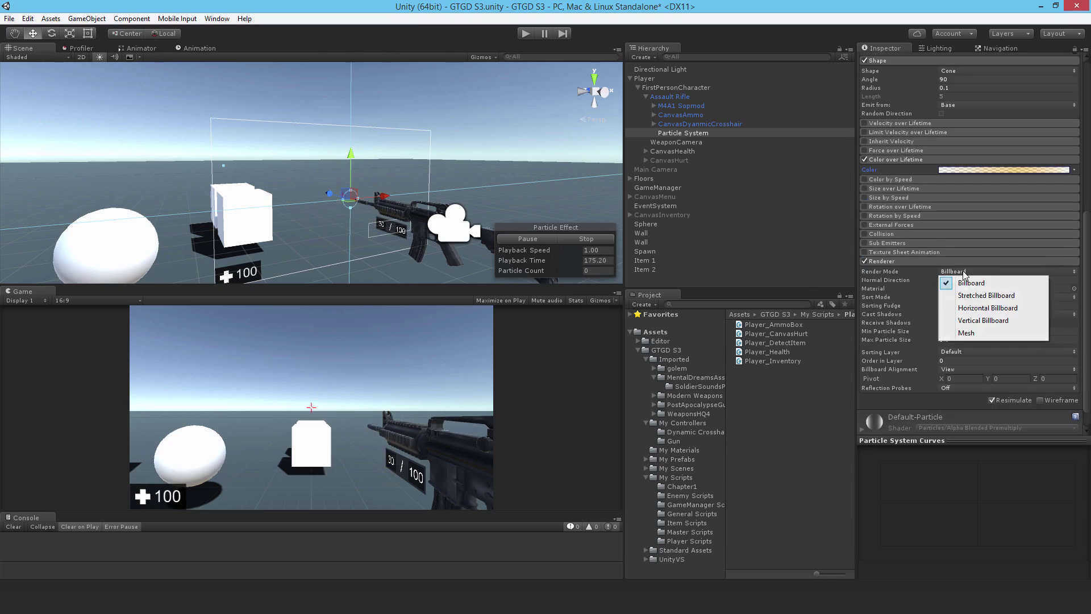
{"action": "left_click", "coordinate": [1000, 299]}
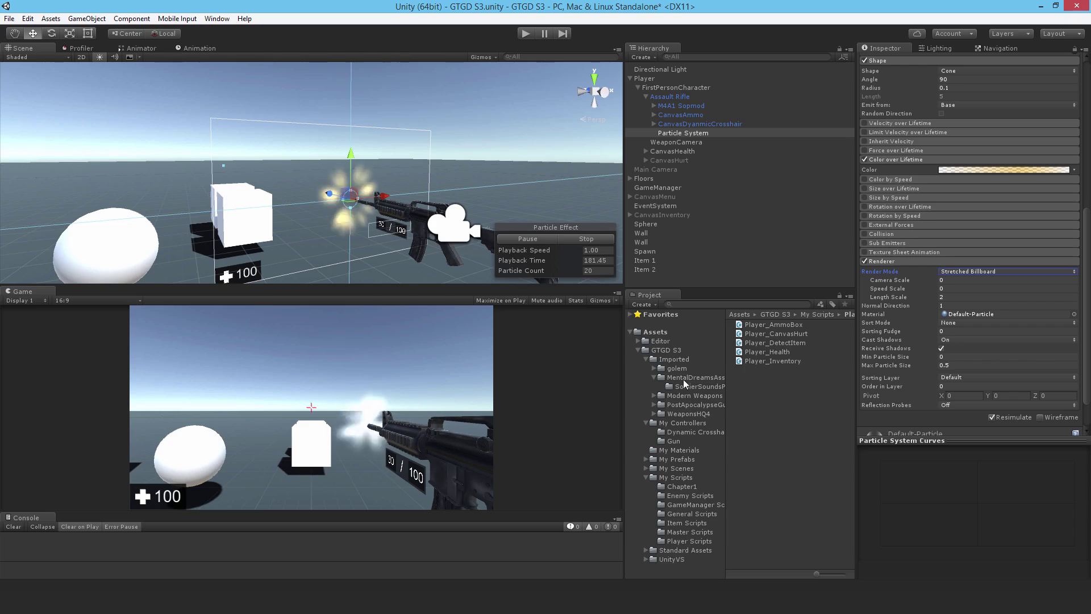
{"action": "left_click", "coordinate": [955, 297]}
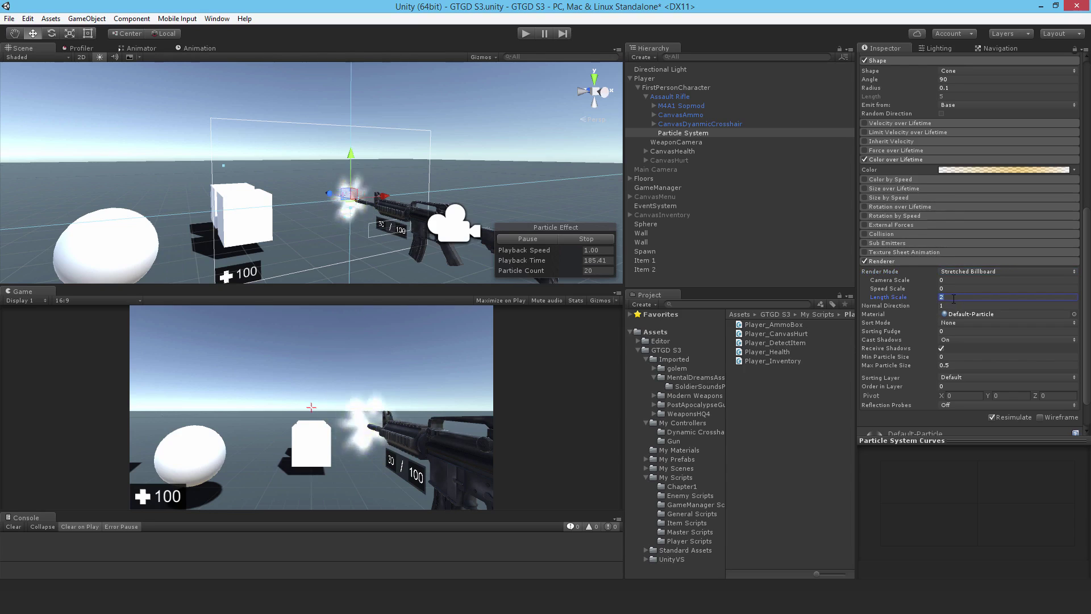
{"action": "type", "text": "0"}
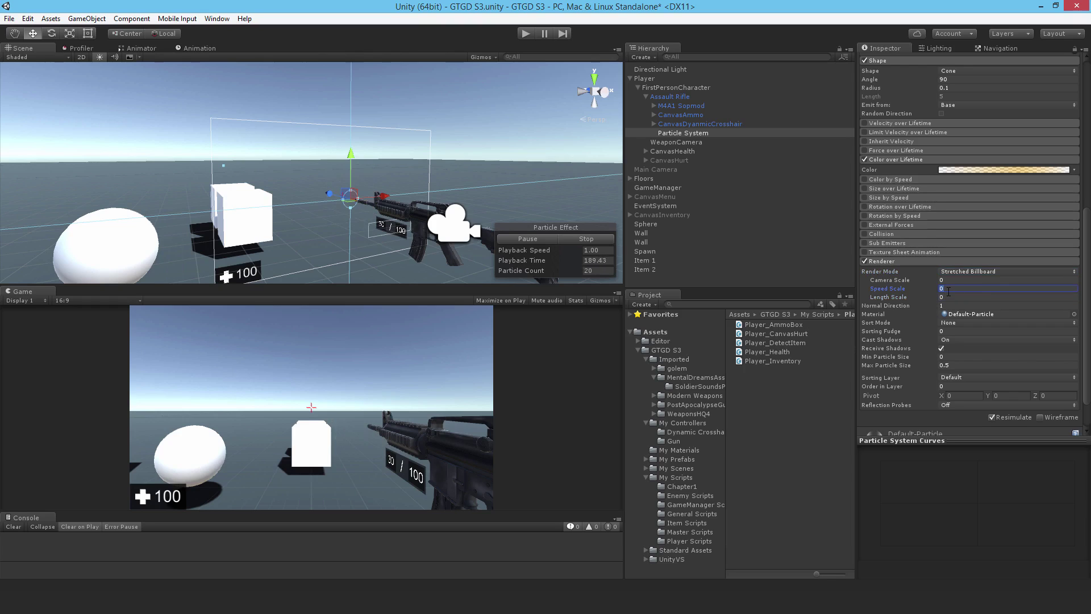
{"action": "type", "text": "0.1"}
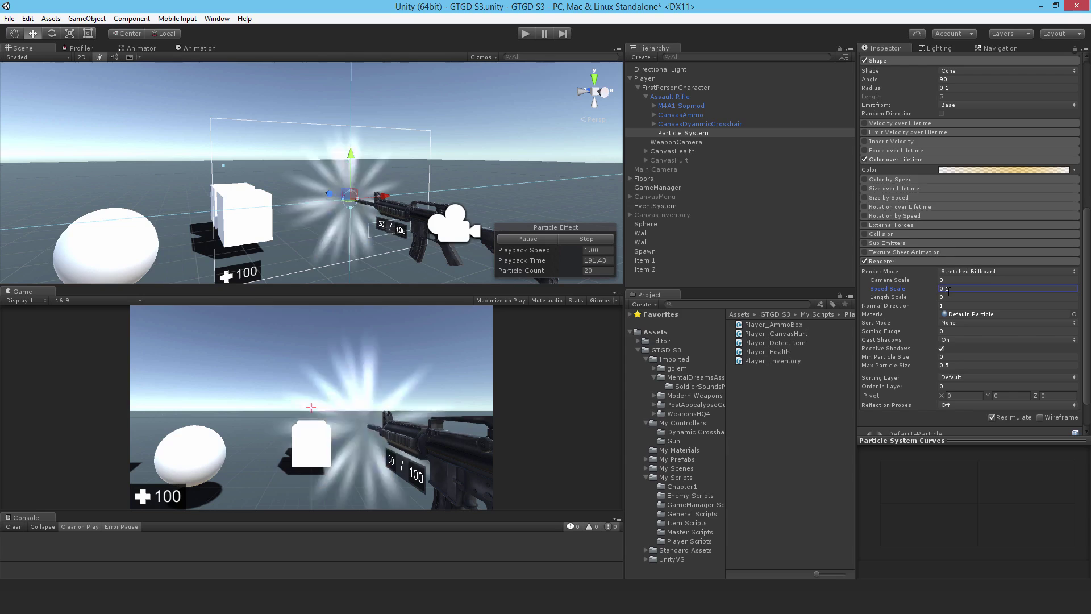
Turn Cast Shadows off and disable Receive Shadows for the particles
{"action": "left_click", "coordinate": [955, 340]}
{"action": "left_click", "coordinate": [962, 351]}
{"action": "left_click", "coordinate": [942, 347]}
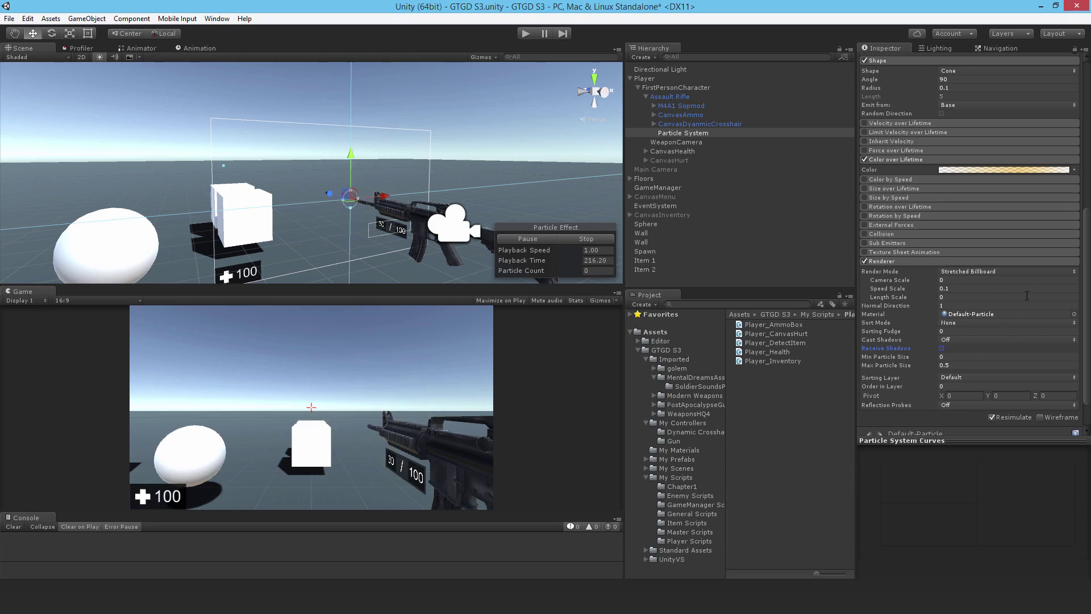
{"action": "scroll", "coordinate": [989, 268], "scroll_direction": "up", "scroll_amount": 10}
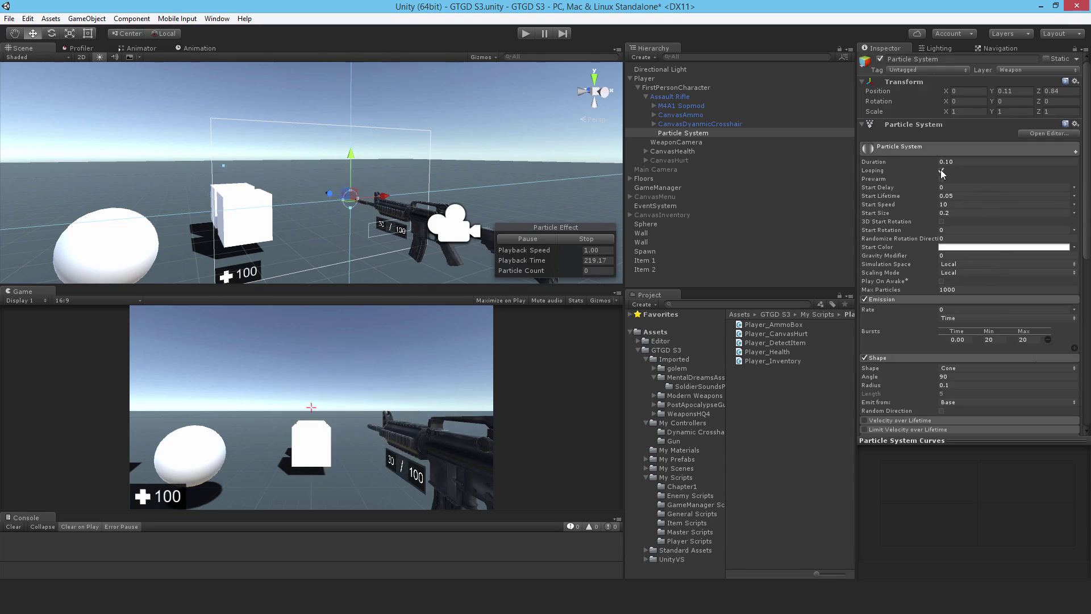
Collapse the Emission and Shape modules and simulate a single muzzle-flash burst
{"action": "scroll", "coordinate": [932, 265], "scroll_direction": "down", "scroll_amount": 5}
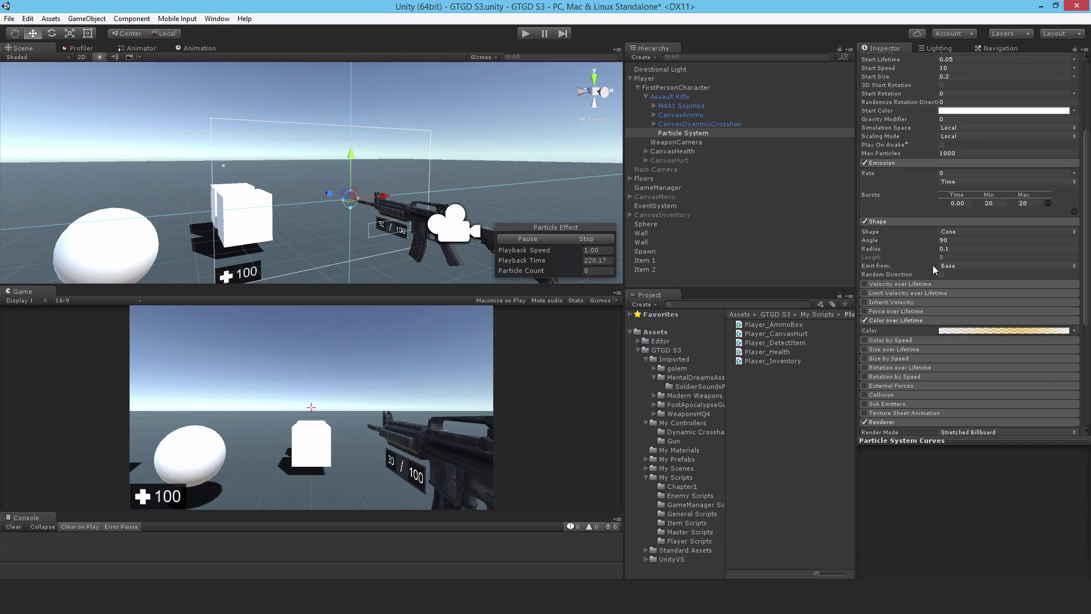
{"action": "left_click", "coordinate": [881, 163]}
{"action": "left_click", "coordinate": [882, 171]}
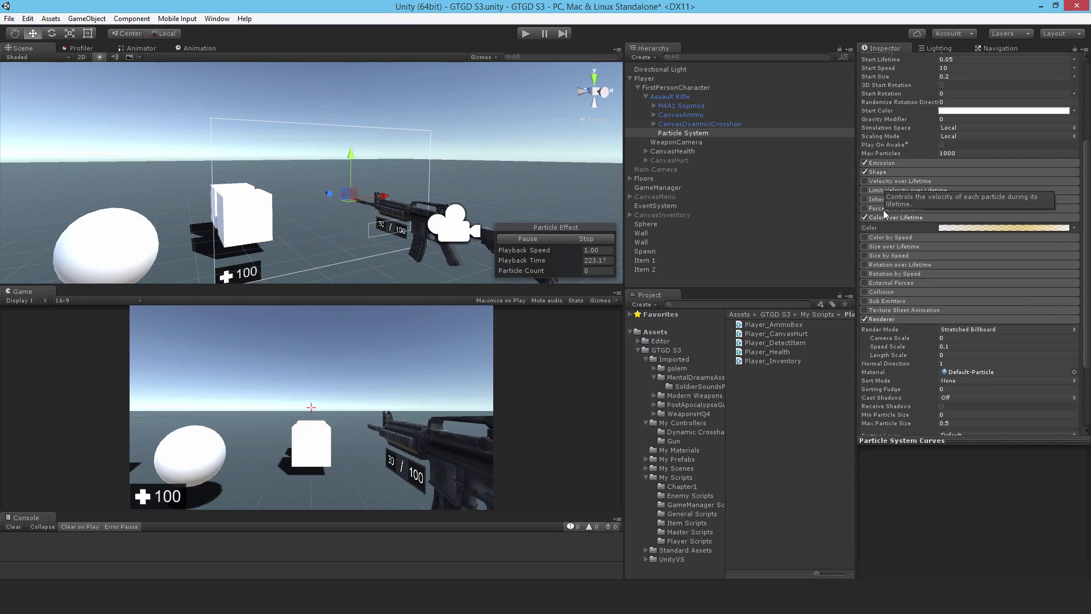
{"action": "scroll", "coordinate": [886, 322], "scroll_direction": "up", "scroll_amount": 2}
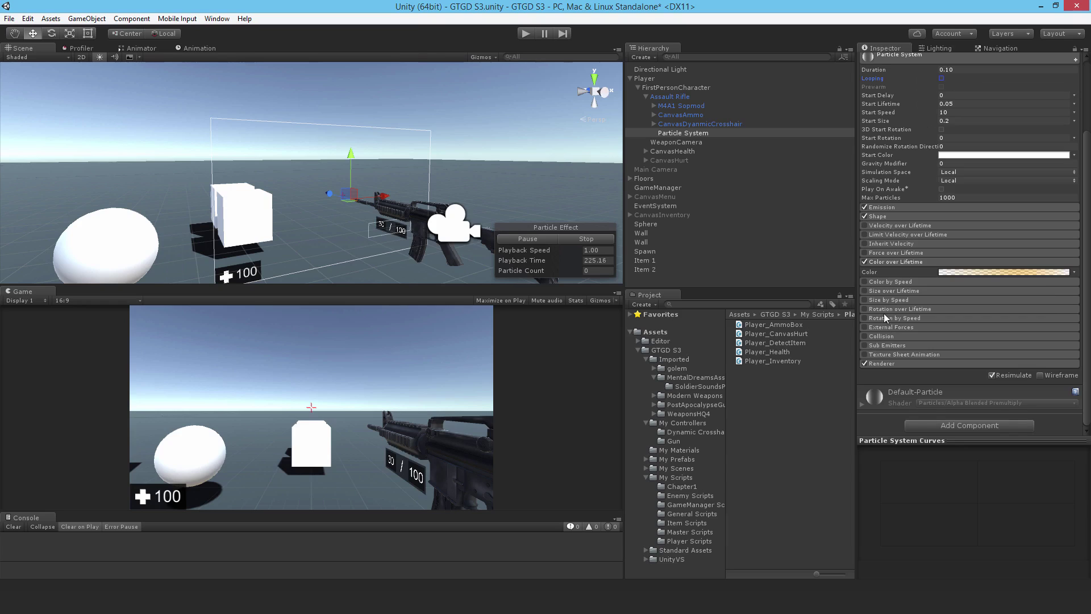
{"action": "scroll", "coordinate": [883, 261], "scroll_direction": "up", "scroll_amount": 1}
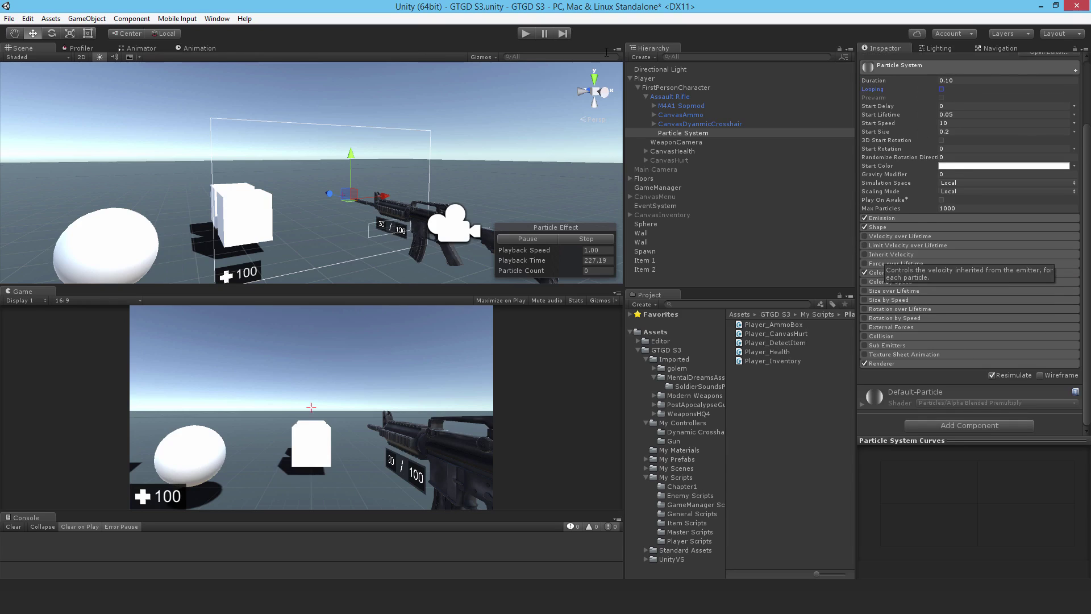
{"action": "scroll", "coordinate": [942, 149], "scroll_direction": "up", "scroll_amount": 4}
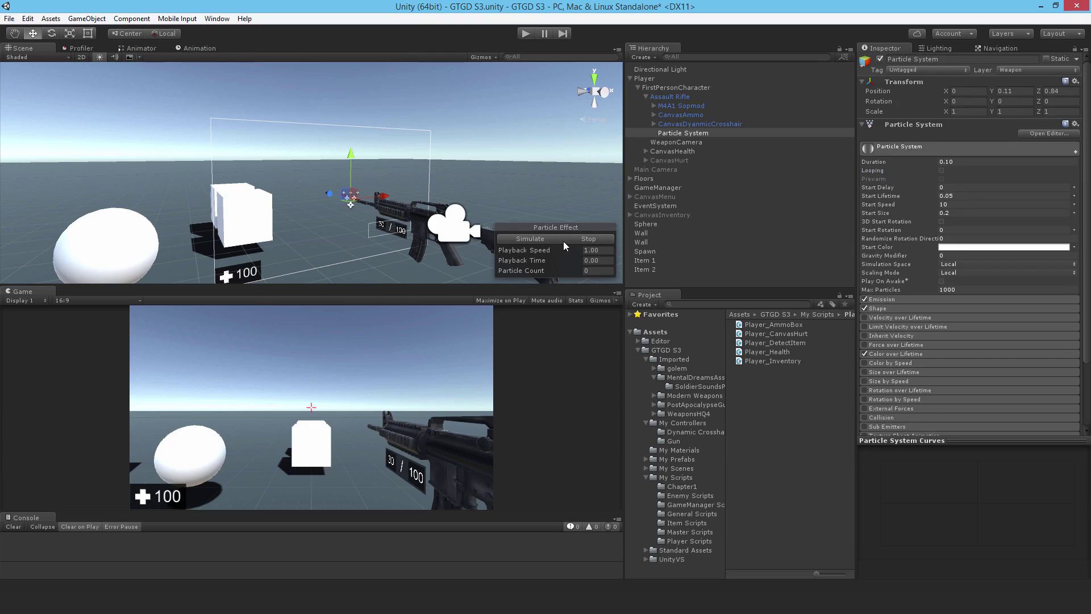
{"action": "left_click", "coordinate": [532, 241]}
Change the particle system object's name to 'Muzzle Flash'
{"action": "left_click", "coordinate": [955, 58]}
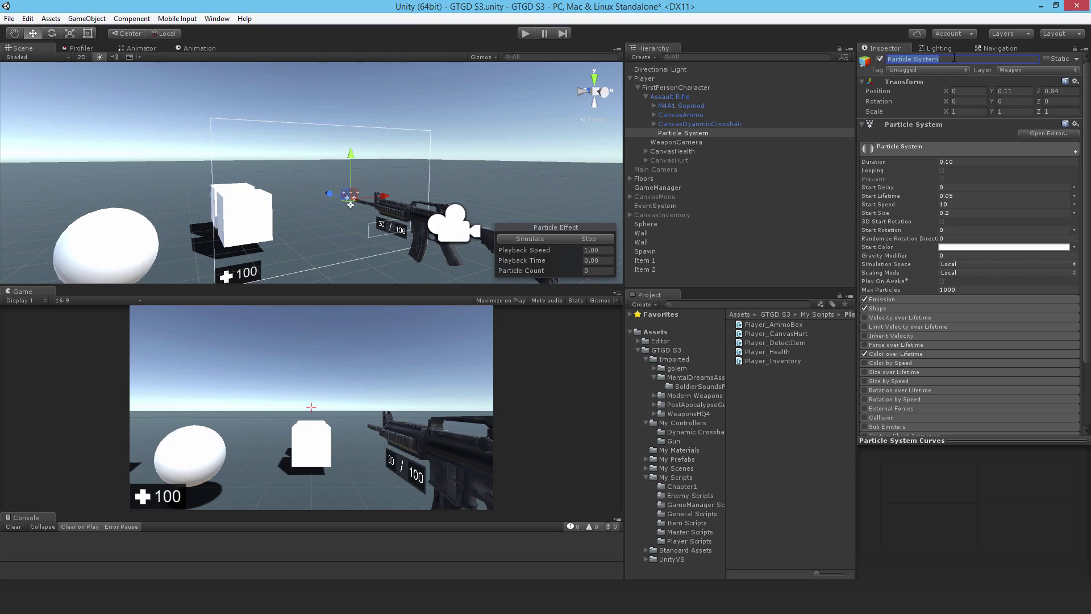
{"action": "type", "text": "Muzzle Flash"}
{"action": "key", "text": "Return"}
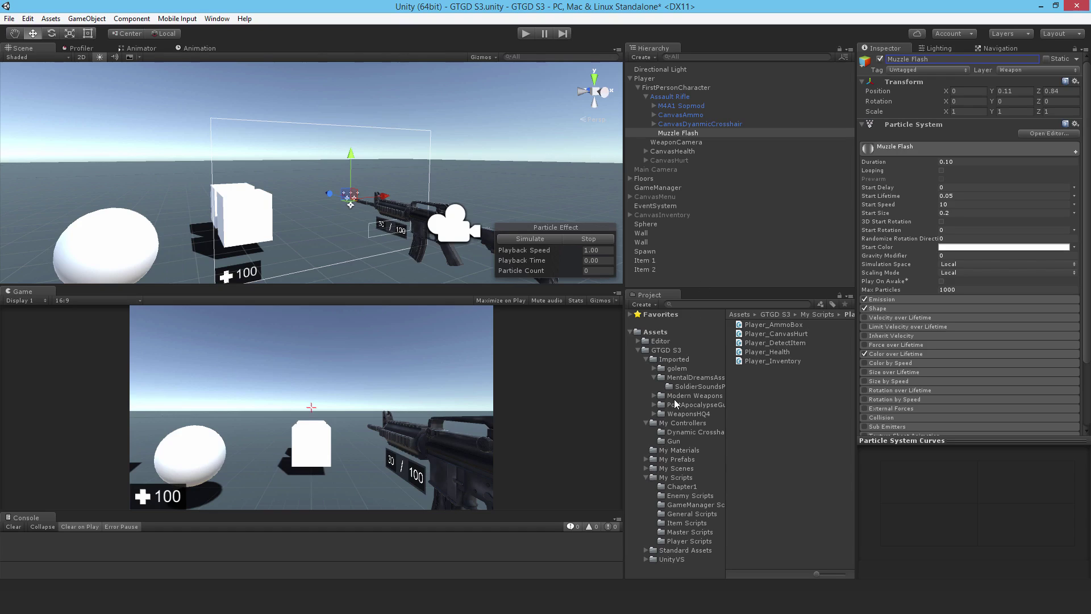
Make a new folder named 'Gun Components' in My Prefabs and open it
{"action": "left_click", "coordinate": [679, 459]}
{"action": "right_click", "coordinate": [768, 388]}
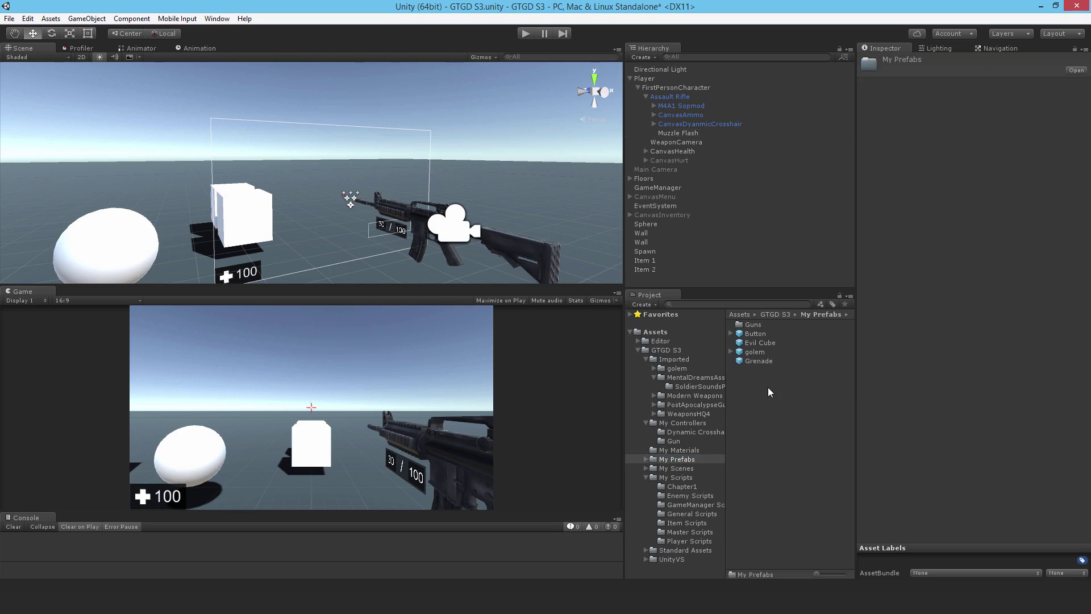
{"action": "mouse_move", "coordinate": [804, 181]}
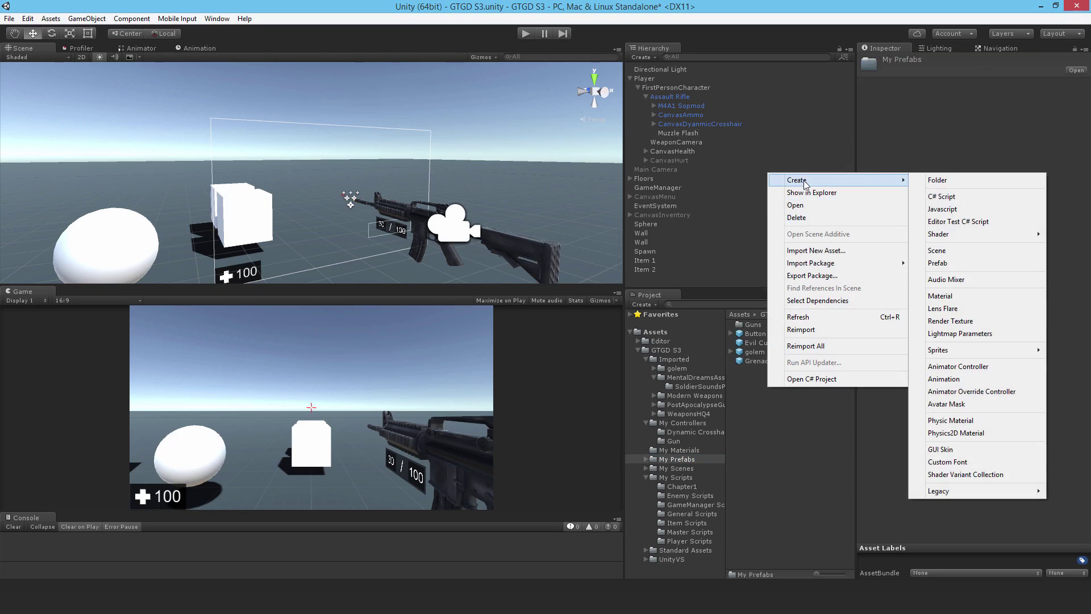
{"action": "left_click", "coordinate": [937, 180]}
{"action": "type", "text": "Gu"}
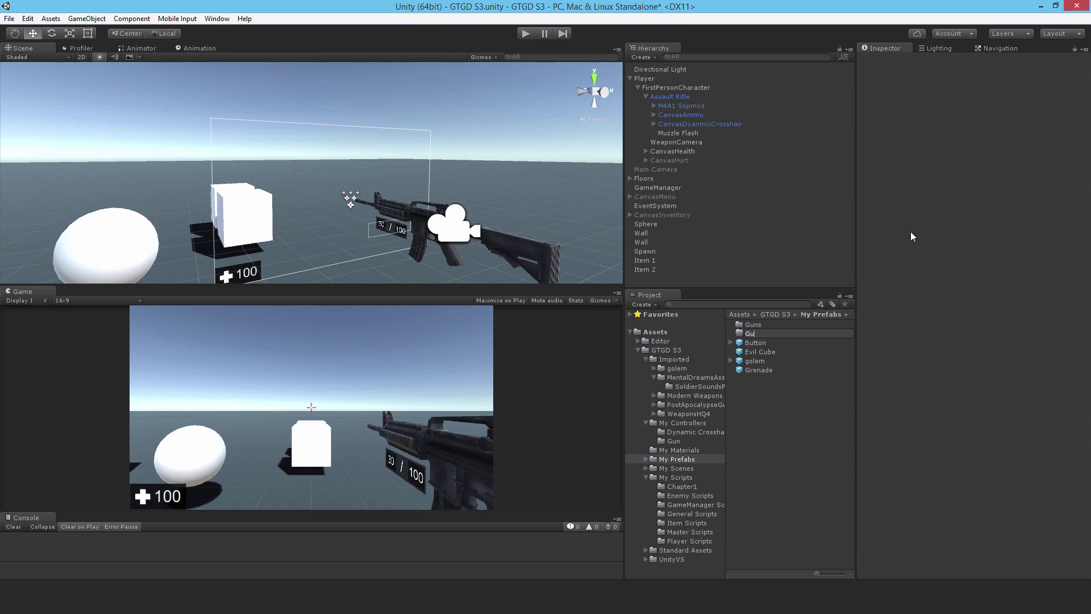
{"action": "type", "text": "n Components"}
{"action": "key", "text": "Return"}
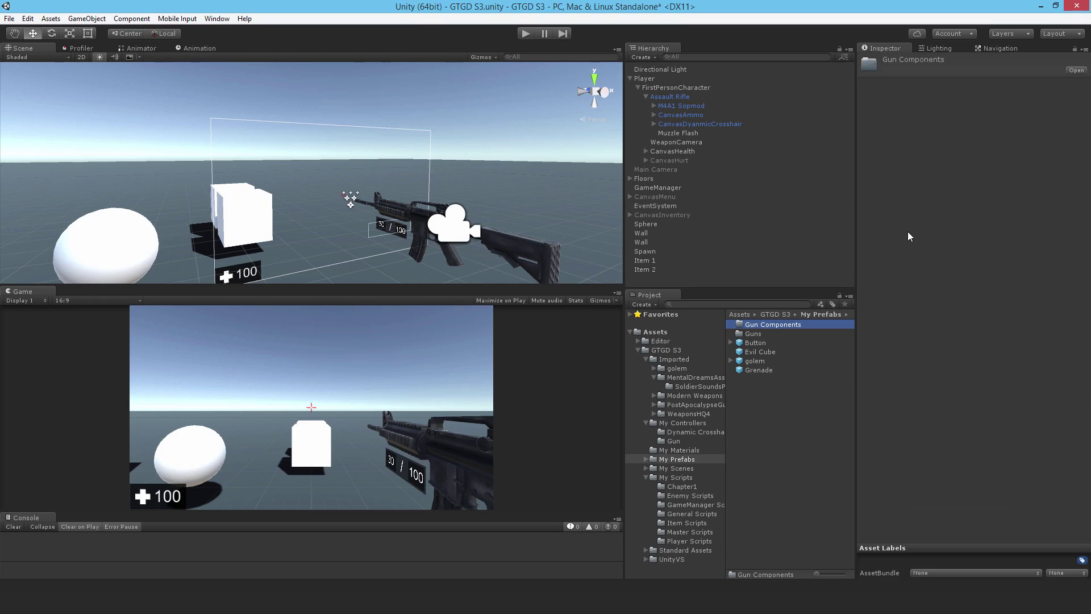
{"action": "double_click", "coordinate": [776, 325]}
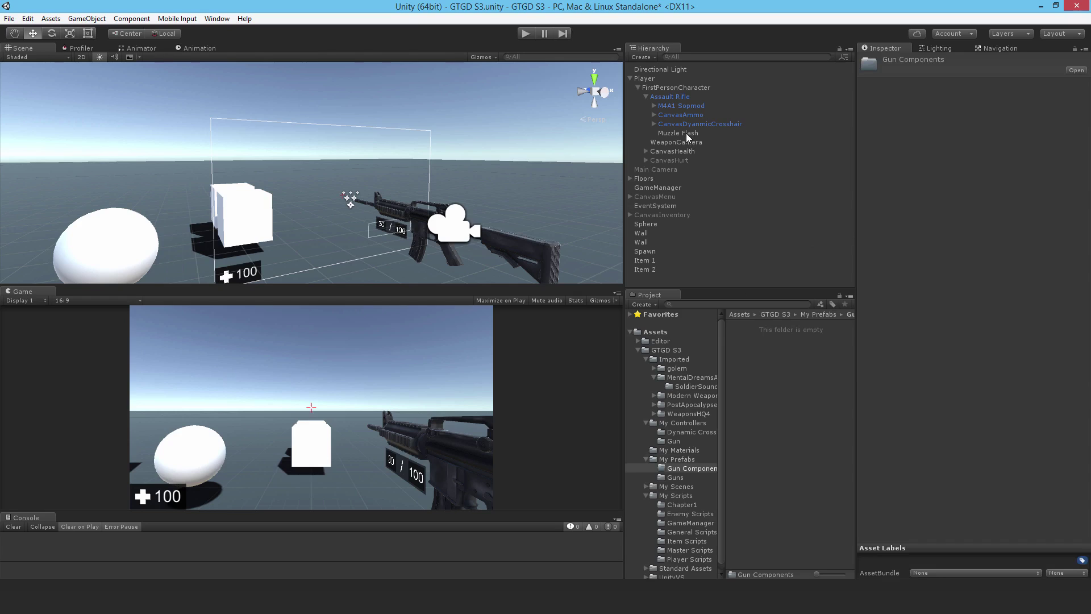
Turn the Hierarchy's Muzzle Flash, CanvasDynamicCrosshair and CanvasAmmo objects into prefabs inside Gun Components
{"action": "left_click_drag", "start_coordinate": [680, 132], "coordinate": [797, 373]}
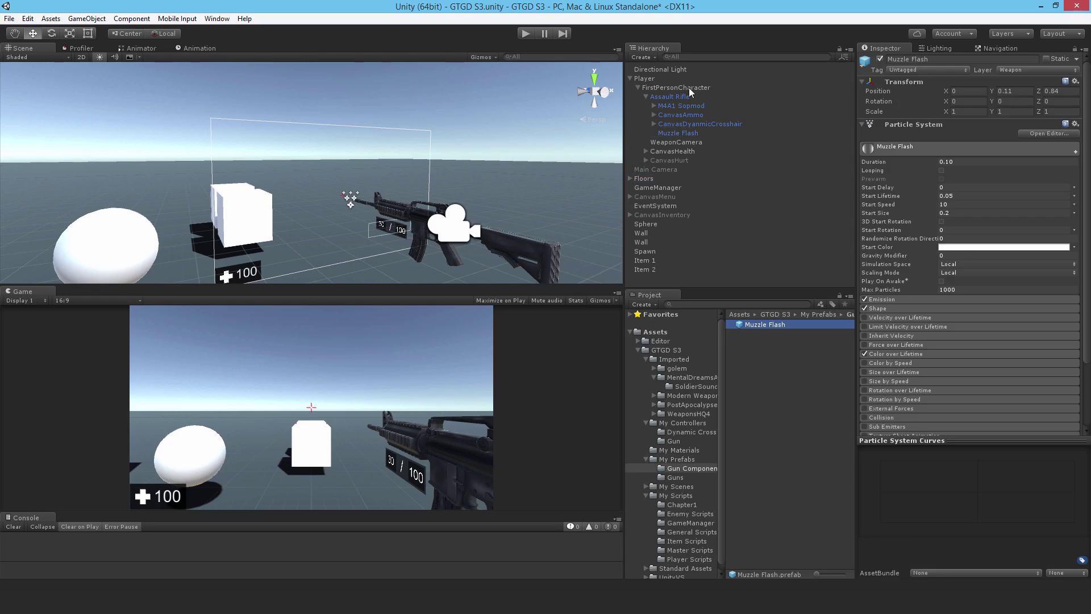
{"action": "left_click", "coordinate": [700, 124]}
{"action": "left_click_drag", "start_coordinate": [700, 124], "coordinate": [782, 410]}
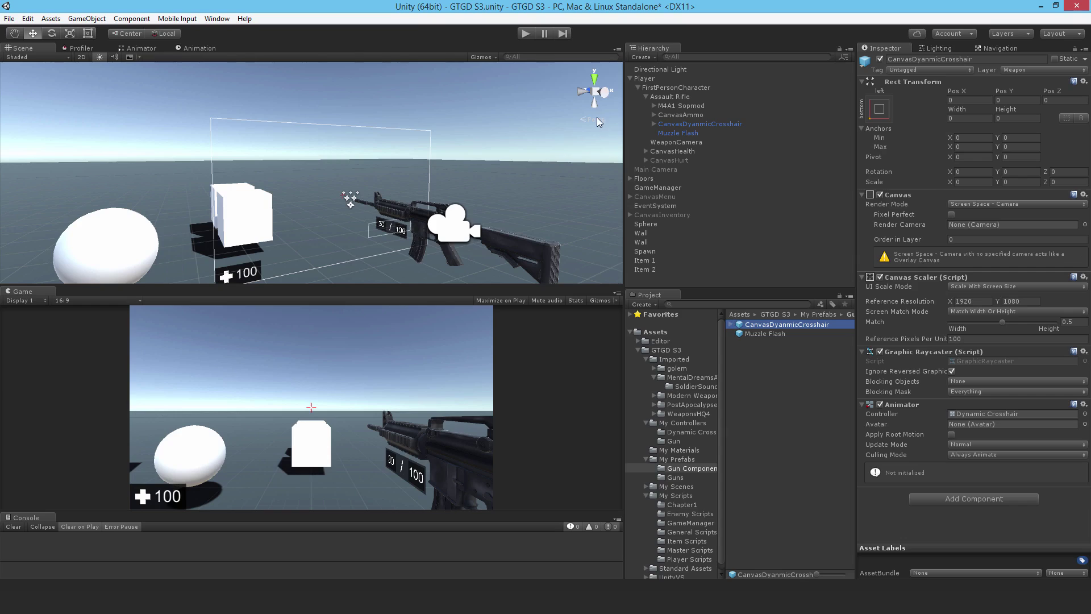
{"action": "left_click_drag", "start_coordinate": [673, 114], "coordinate": [768, 377]}
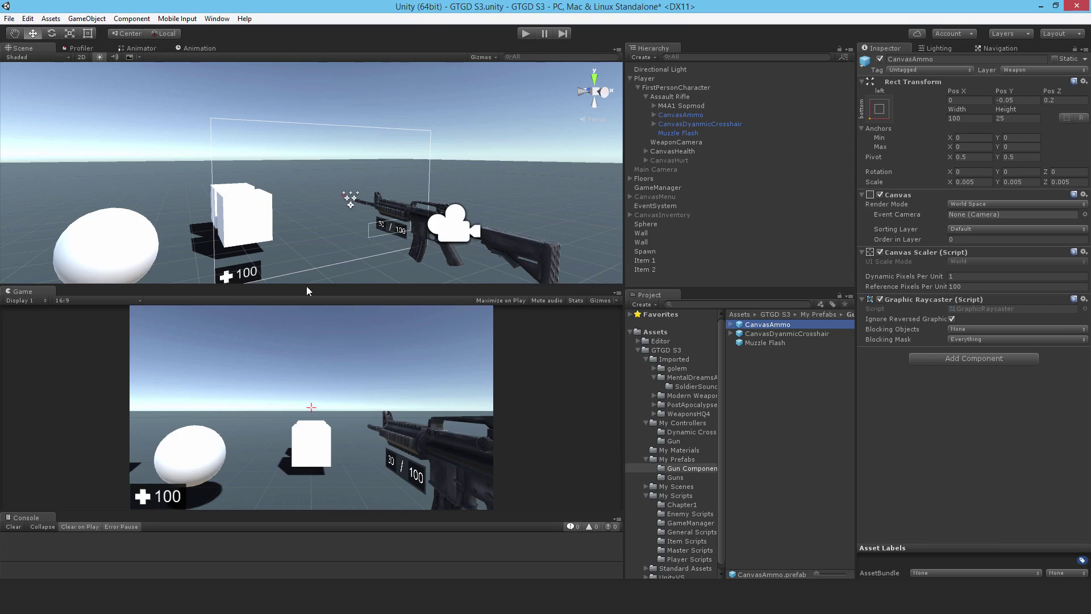
Apply the Assault Rifle's new children to its prefab, verify it in Guns, and save the scene
{"action": "left_click", "coordinate": [670, 97]}
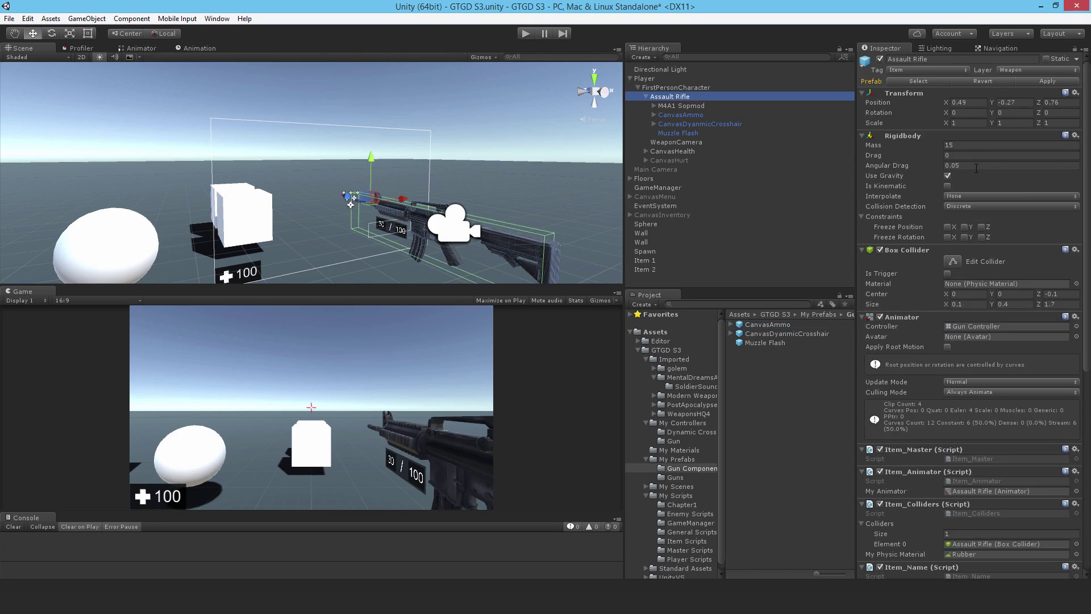
{"action": "left_click", "coordinate": [1045, 82]}
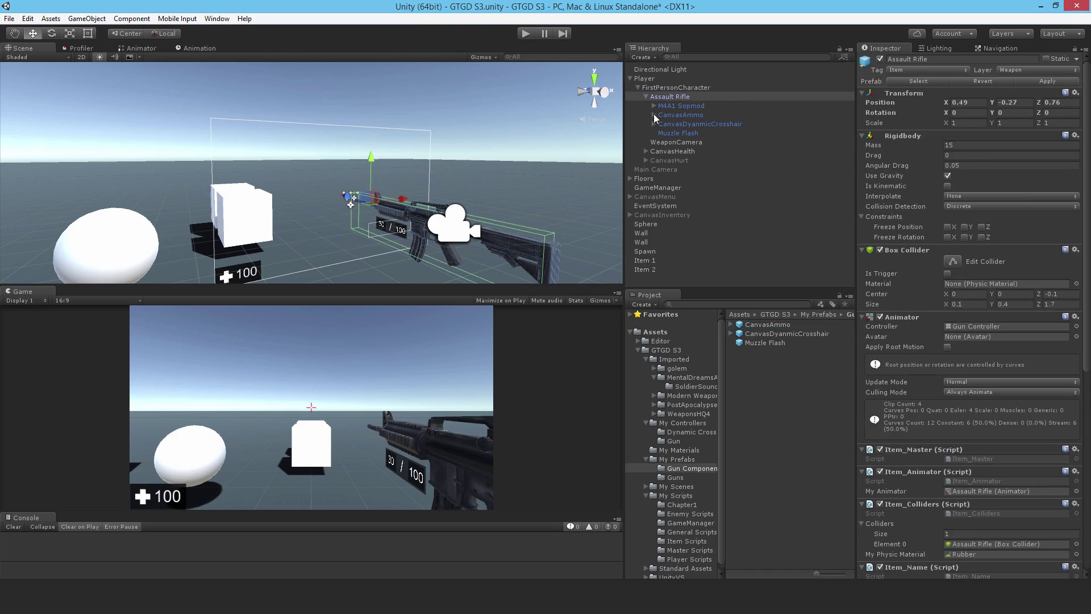
{"action": "left_click", "coordinate": [675, 477]}
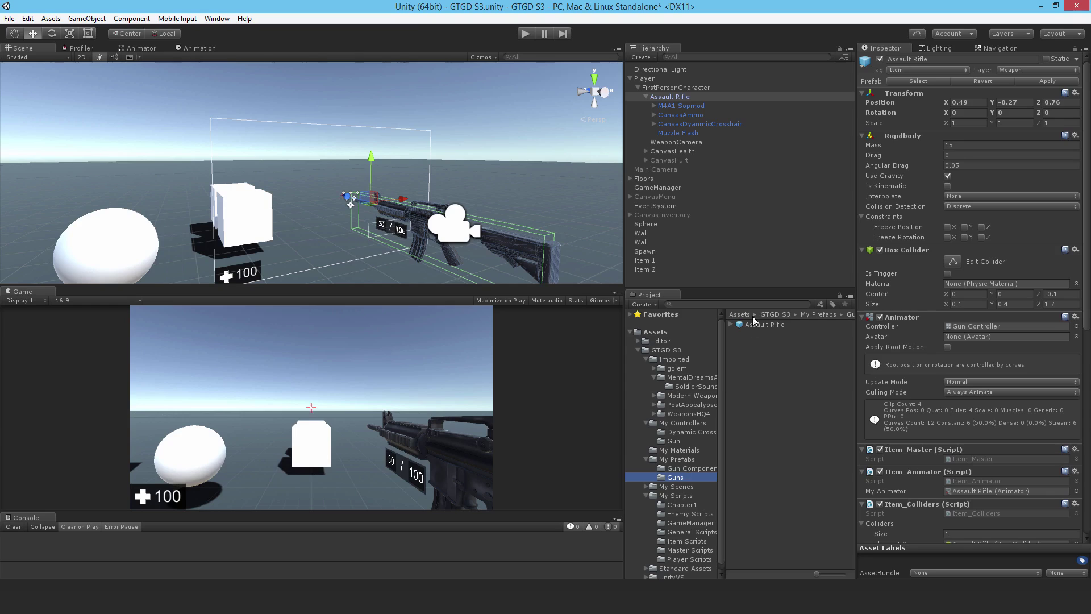
{"action": "left_click", "coordinate": [730, 324]}
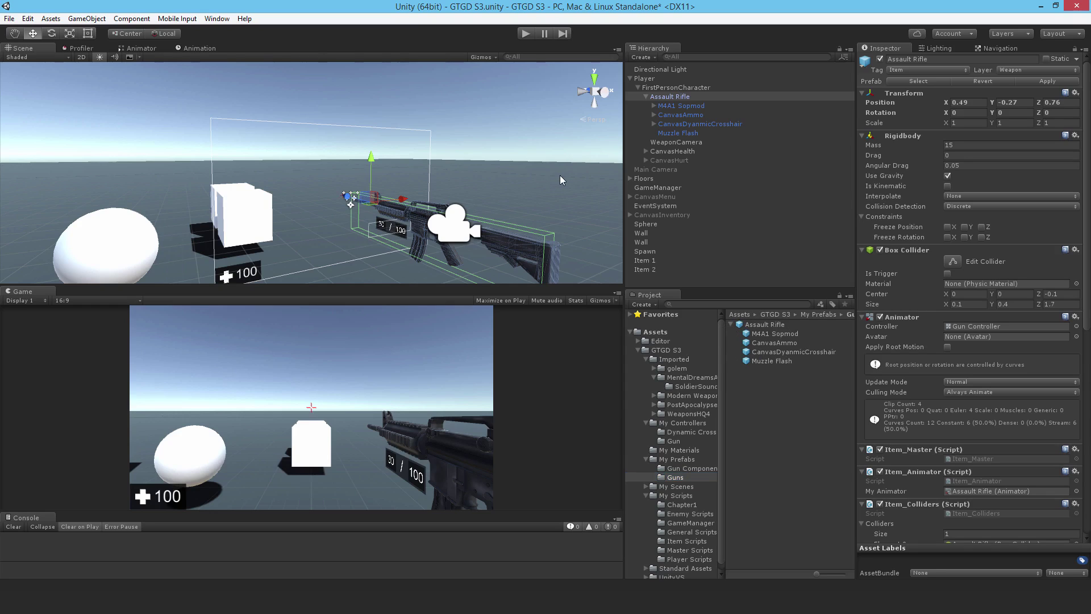
{"action": "key", "text": "ctrl+s"}
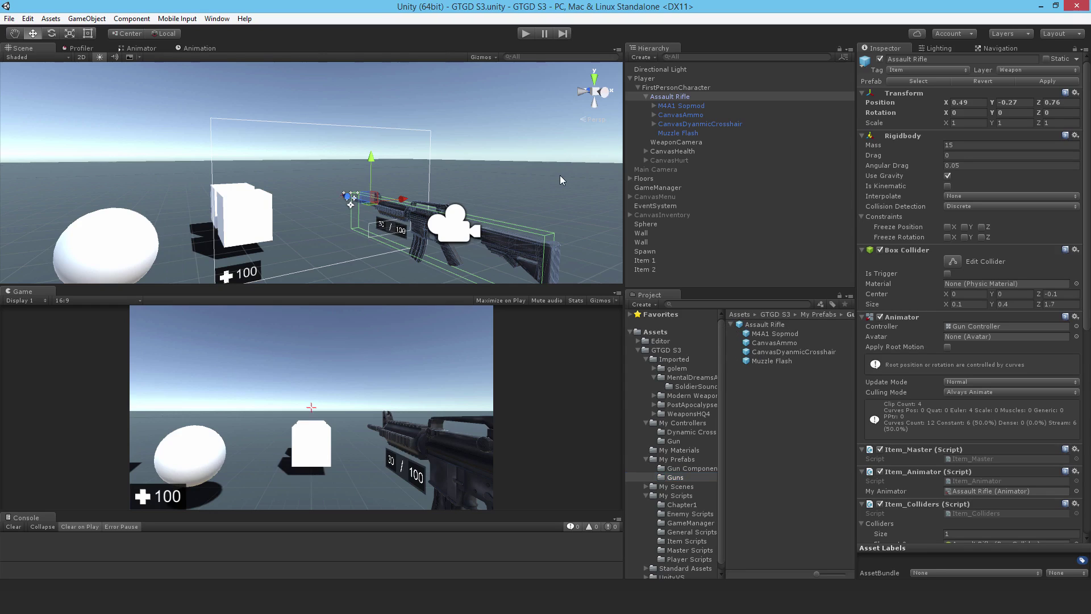